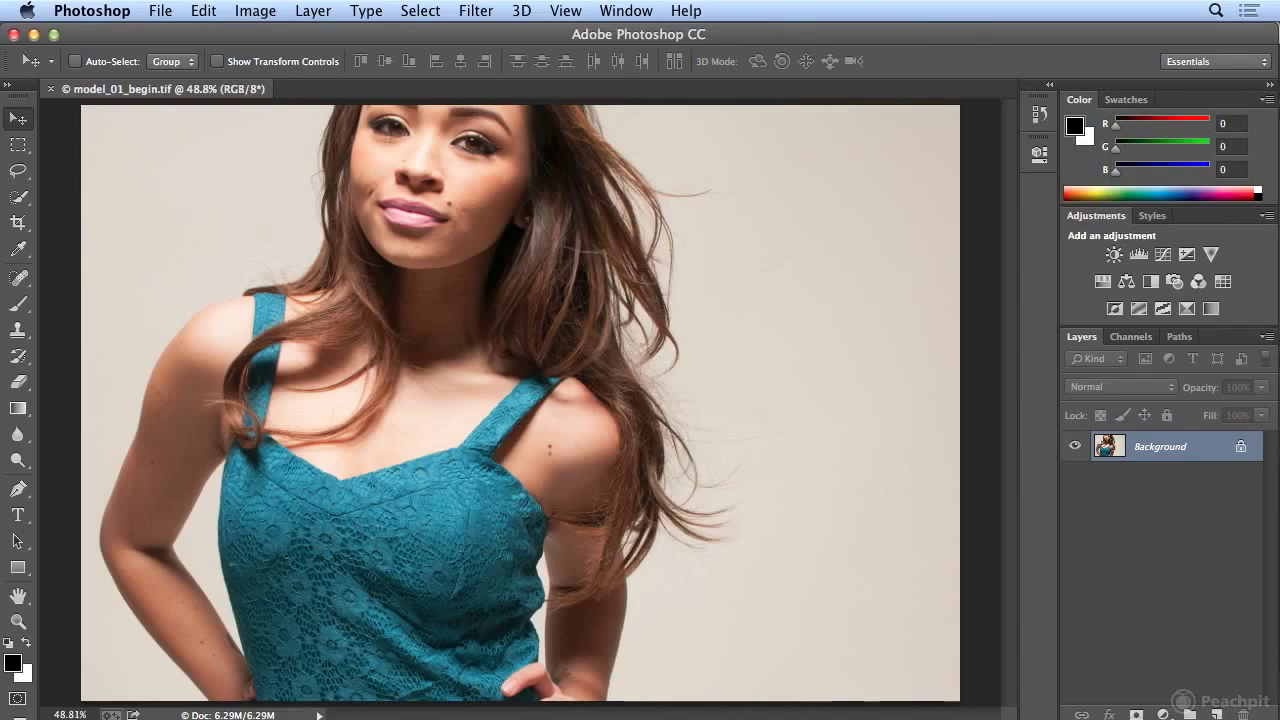
Zoom the portrait to 200% and examine the skin of the model's face
left_click(565, 10)
left_click(609, 167)
left_click(565, 10)
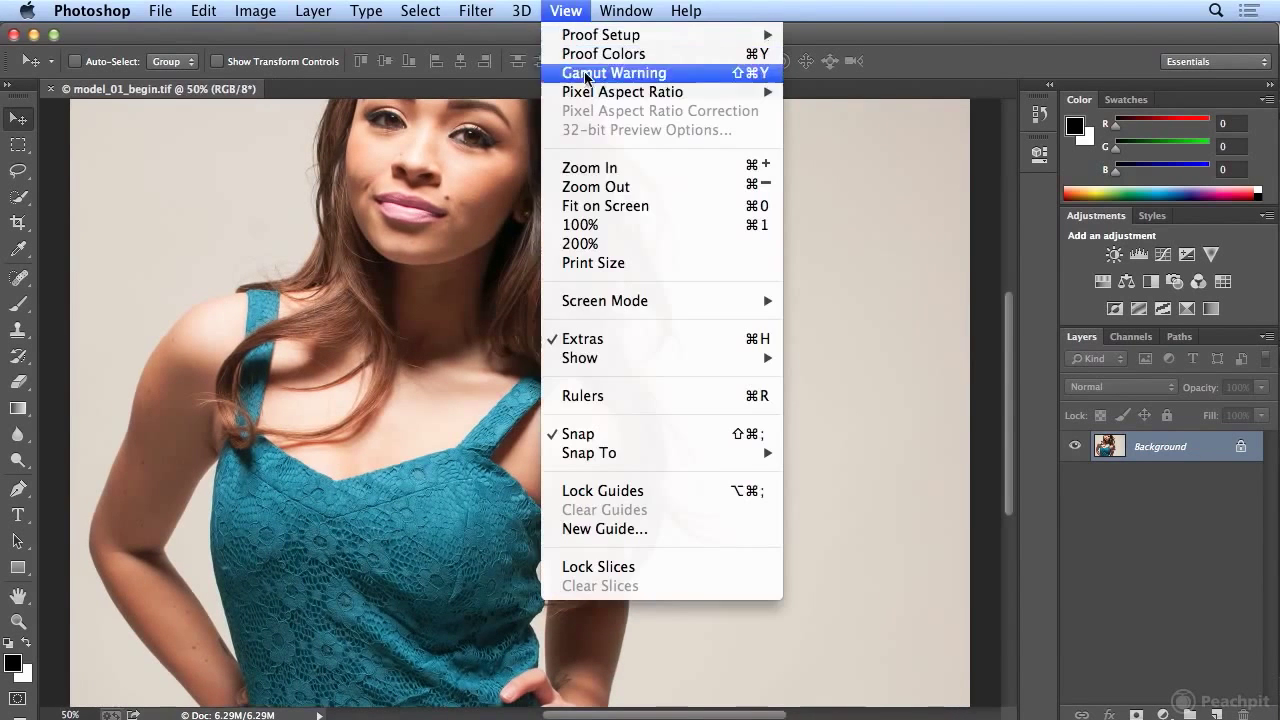
left_click(609, 167)
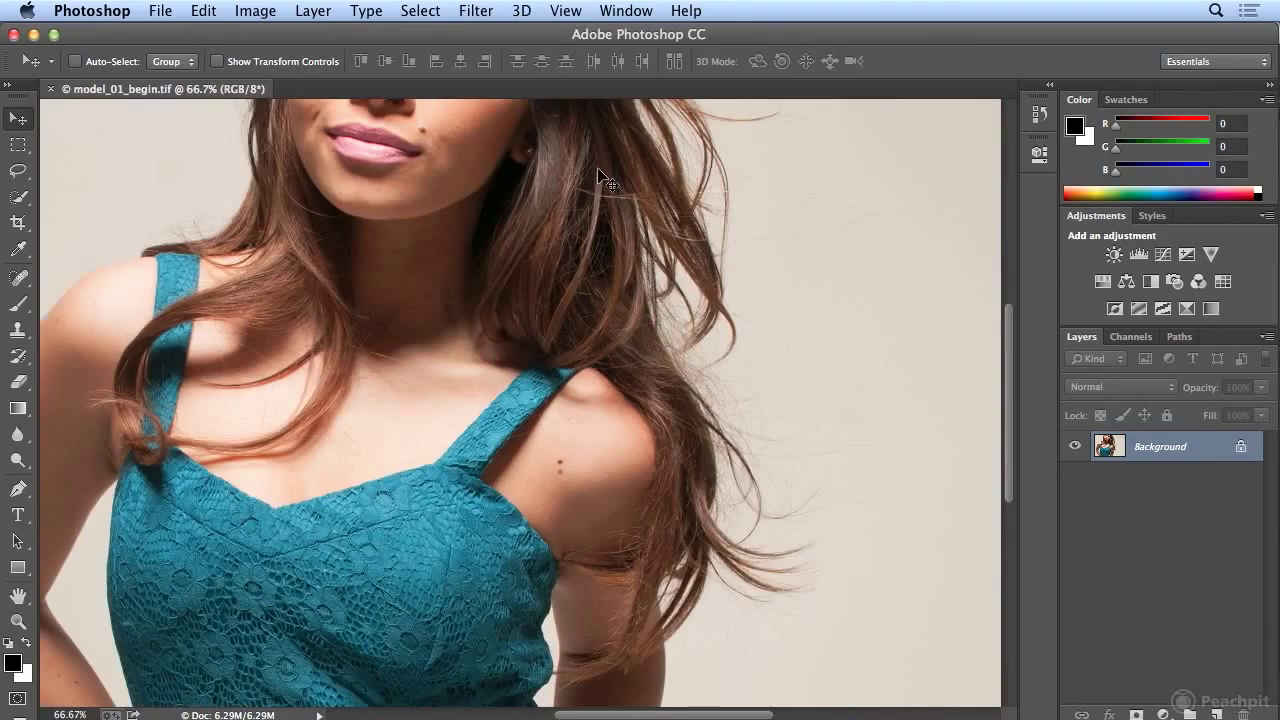
key("super+plus")
key("super+plus")
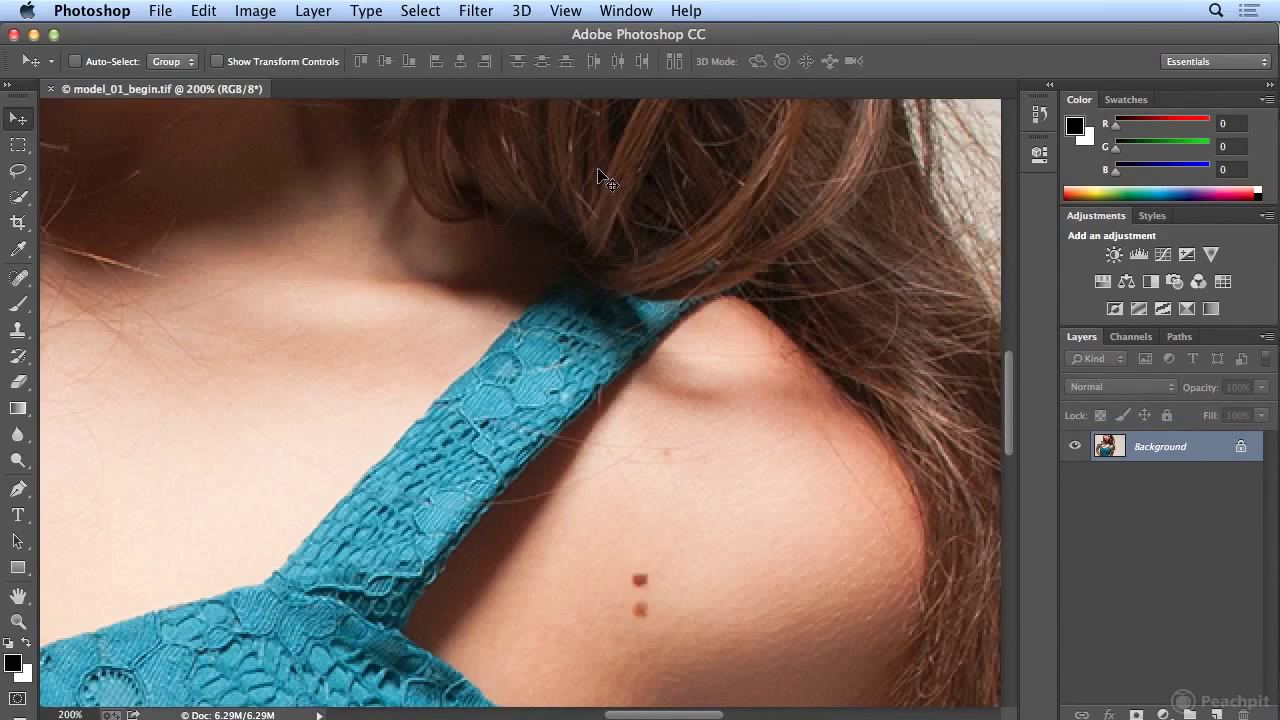
scroll(432, 343, "up", 5)
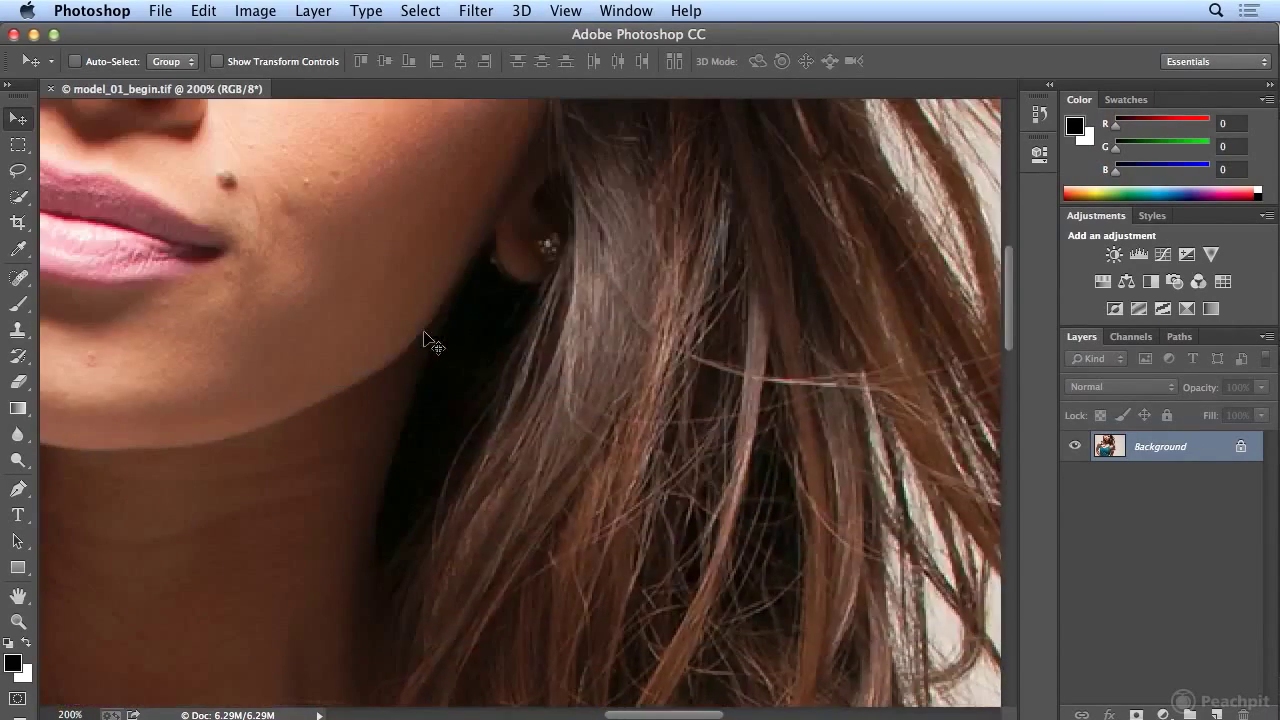
scroll(432, 343, "up", 5)
scroll(717, 594, "left", 10)
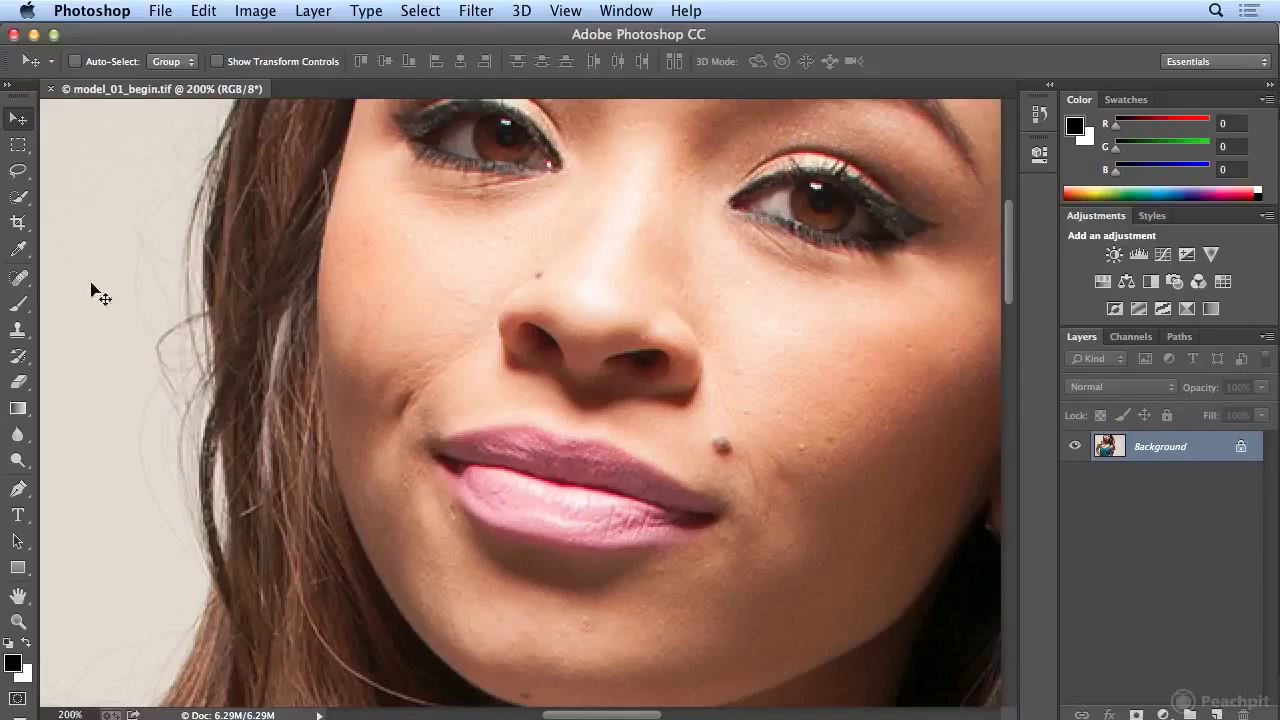
With the Patch Tool, replace the small blemish on the chin with clean skin beside it and deselect
left_click_drag(18, 278, 63, 284)
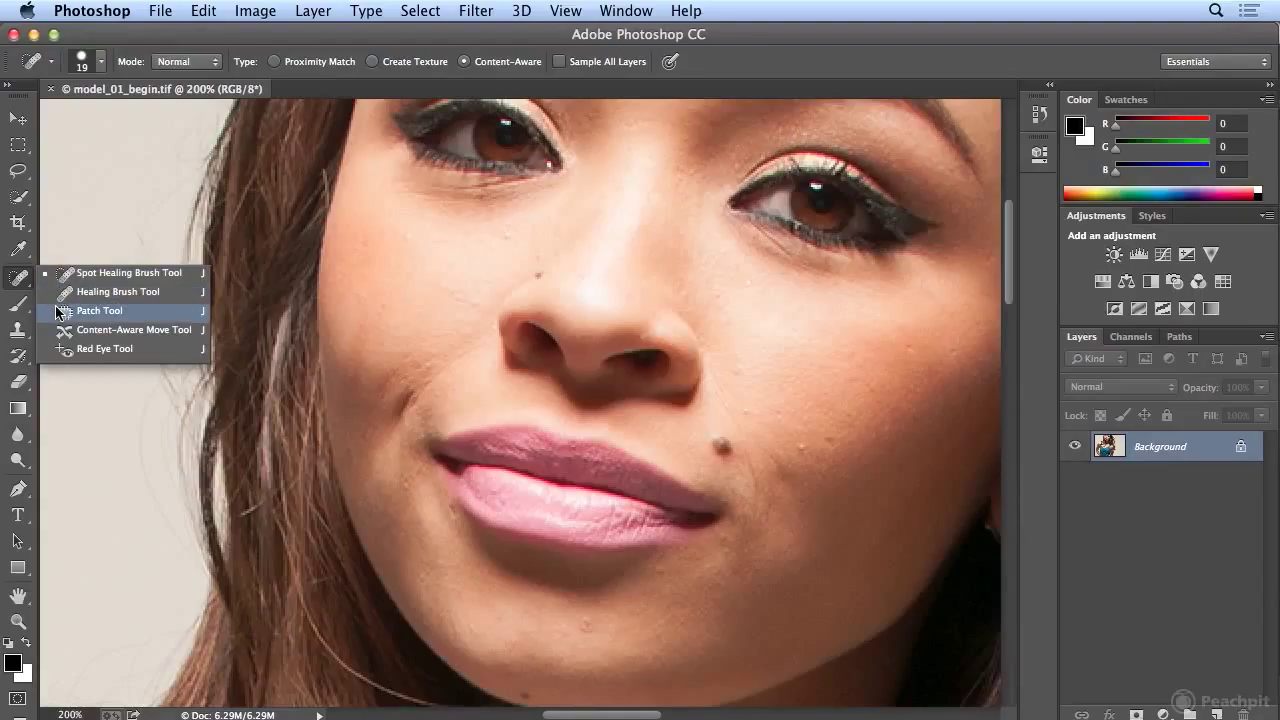
left_click(60, 311)
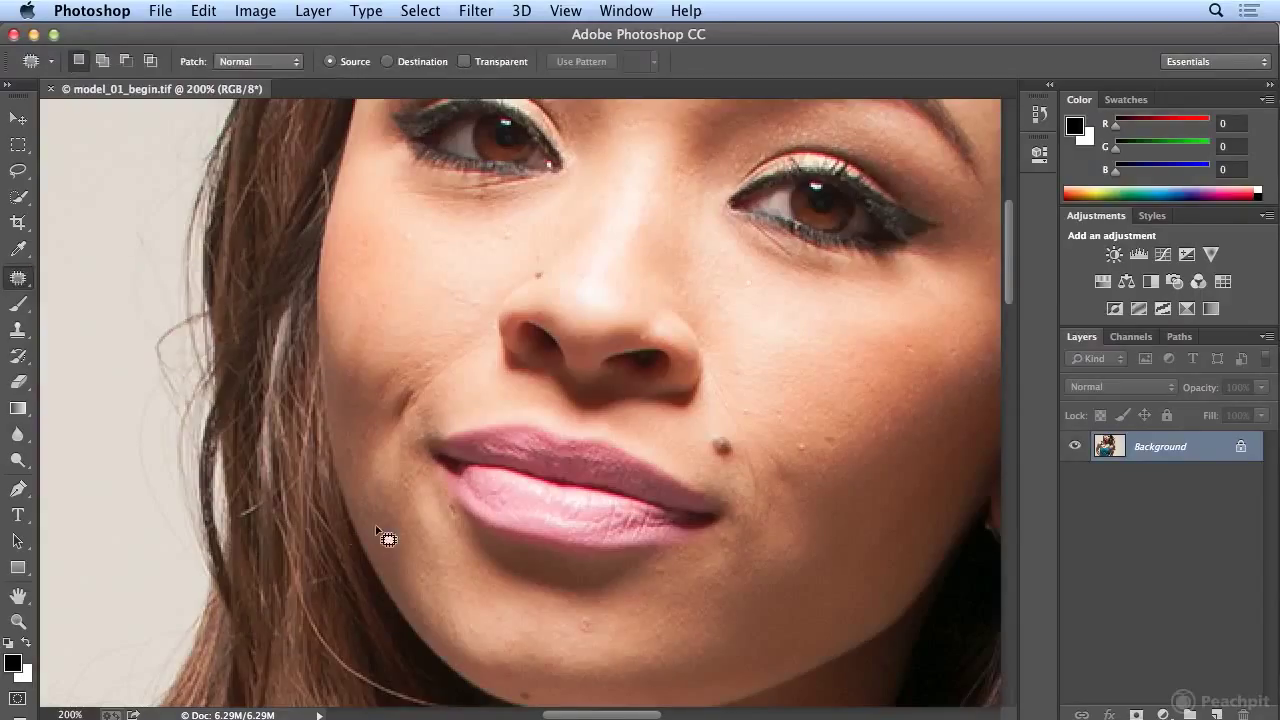
mouse_move(586, 605)
left_mouse_down()
mouse_move(606, 620)
mouse_move(586, 611)
mouse_move(569, 634)
mouse_move(603, 649)
mouse_move(600, 609)
mouse_move(563, 630)
left_mouse_up()
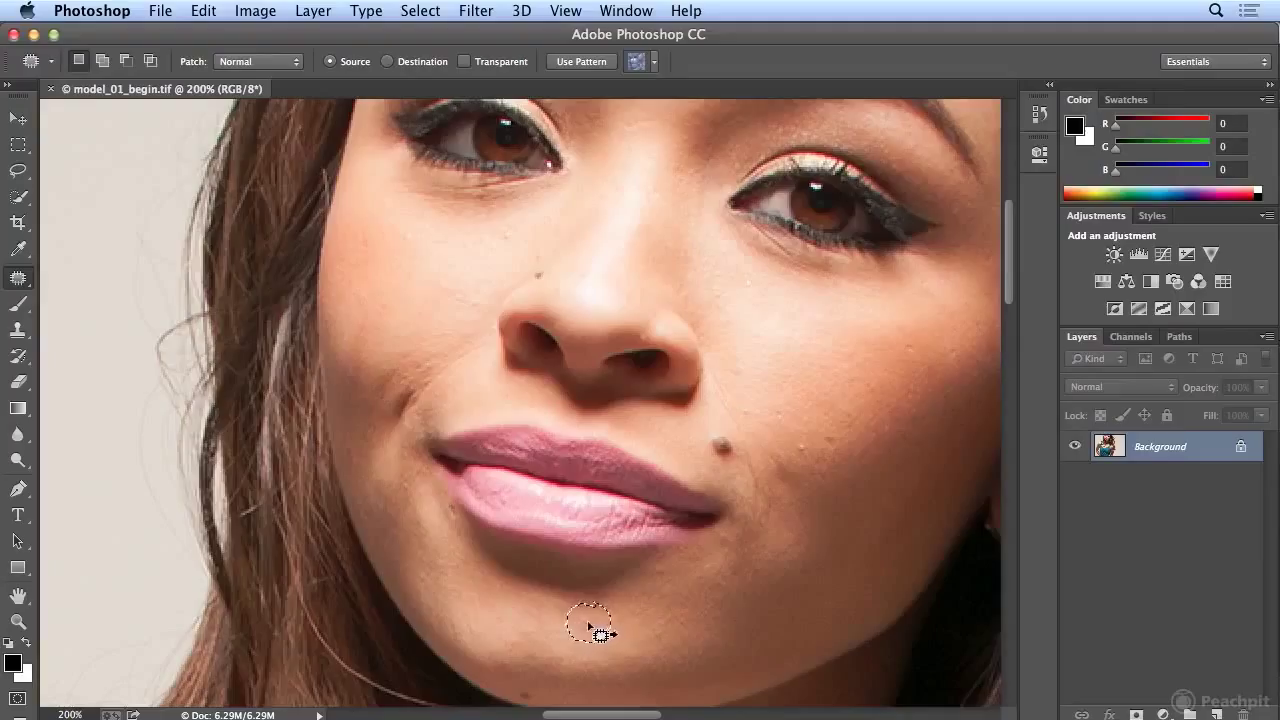
left_click_drag(588, 630, 670, 616)
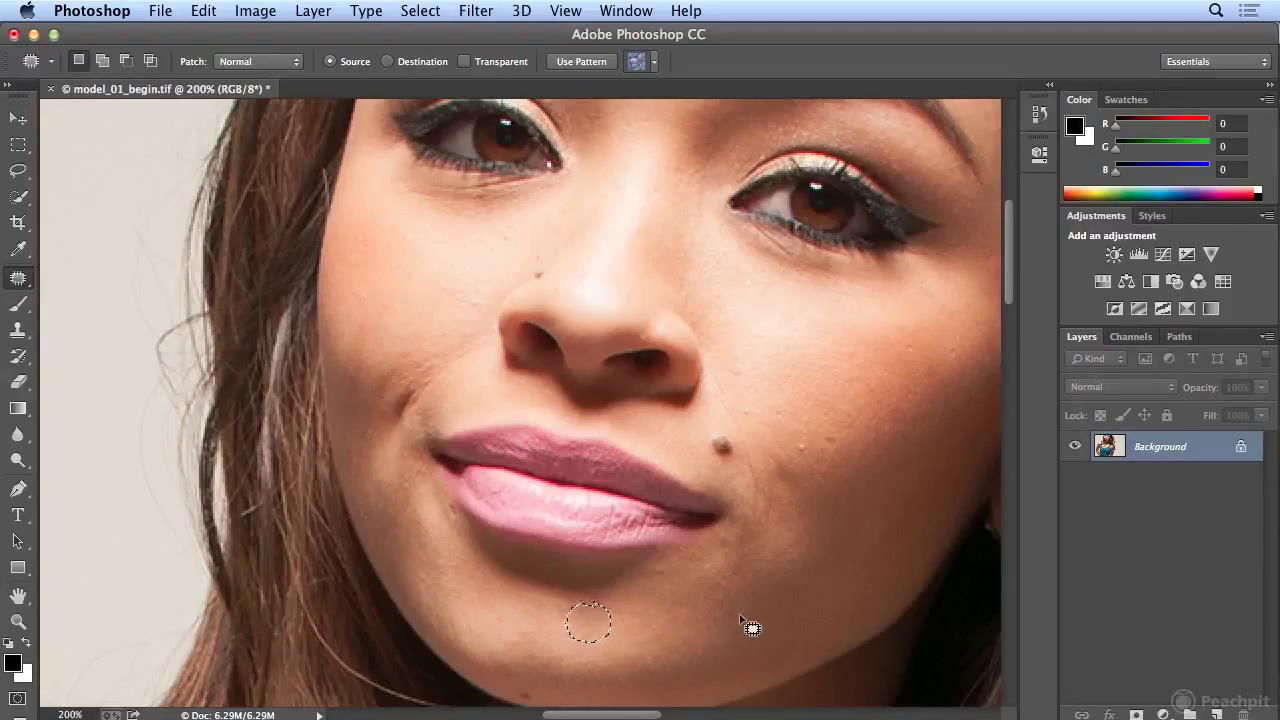
key("super+d")
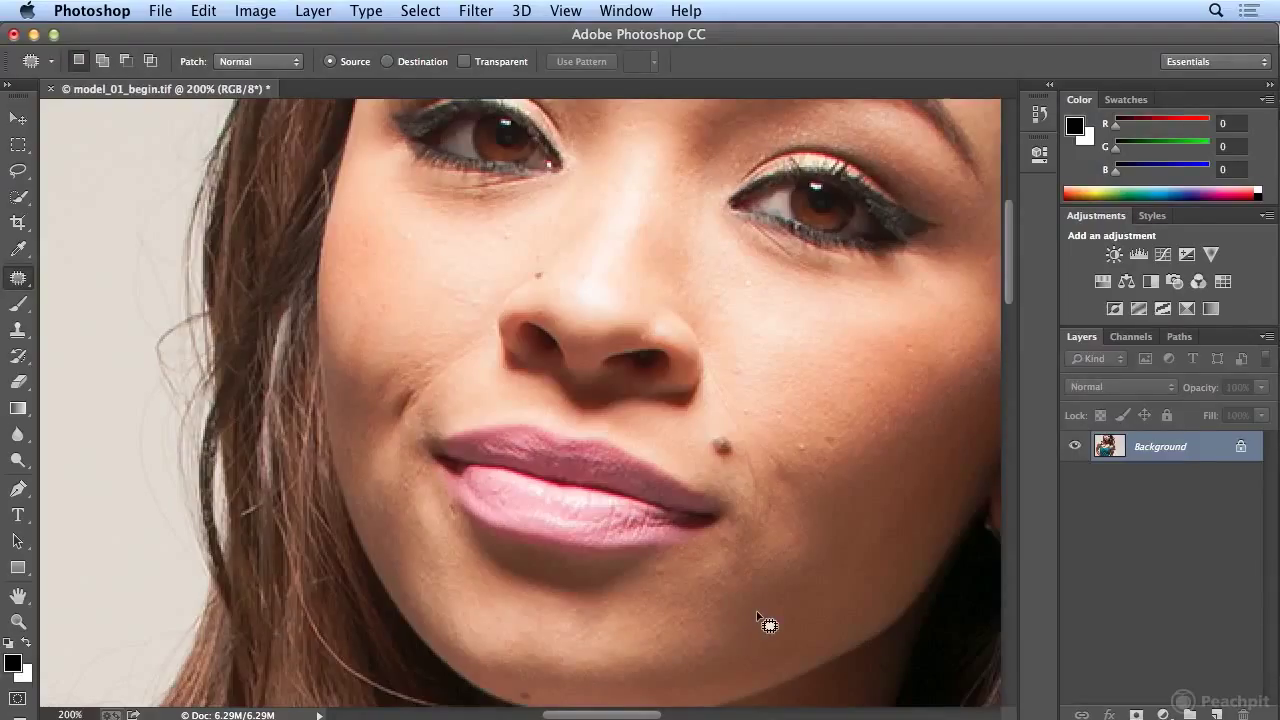
Patch the smile line running from the nostril past the mole with smooth skin from the adjacent cheek, and deselect
mouse_move(738, 400)
left_mouse_down()
mouse_move(712, 367)
mouse_move(709, 397)
mouse_move(758, 507)
mouse_move(768, 482)
mouse_move(747, 413)
left_mouse_up()
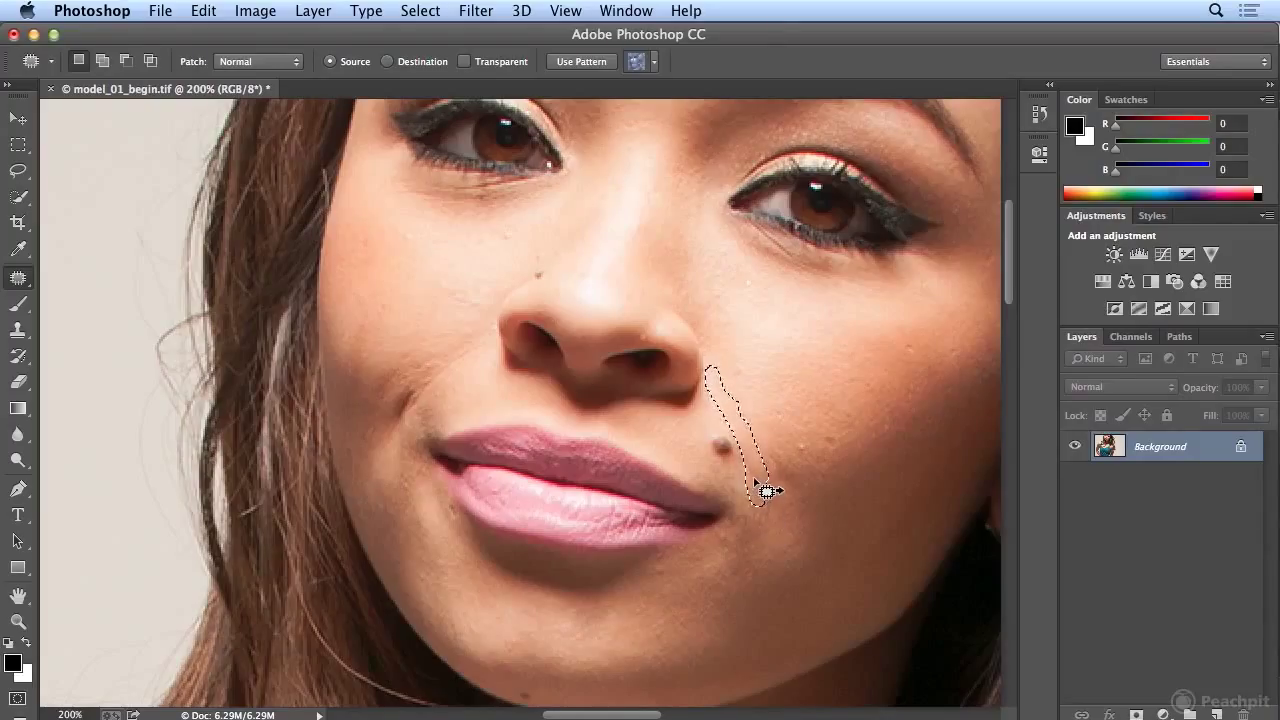
left_click_drag(764, 490, 845, 408)
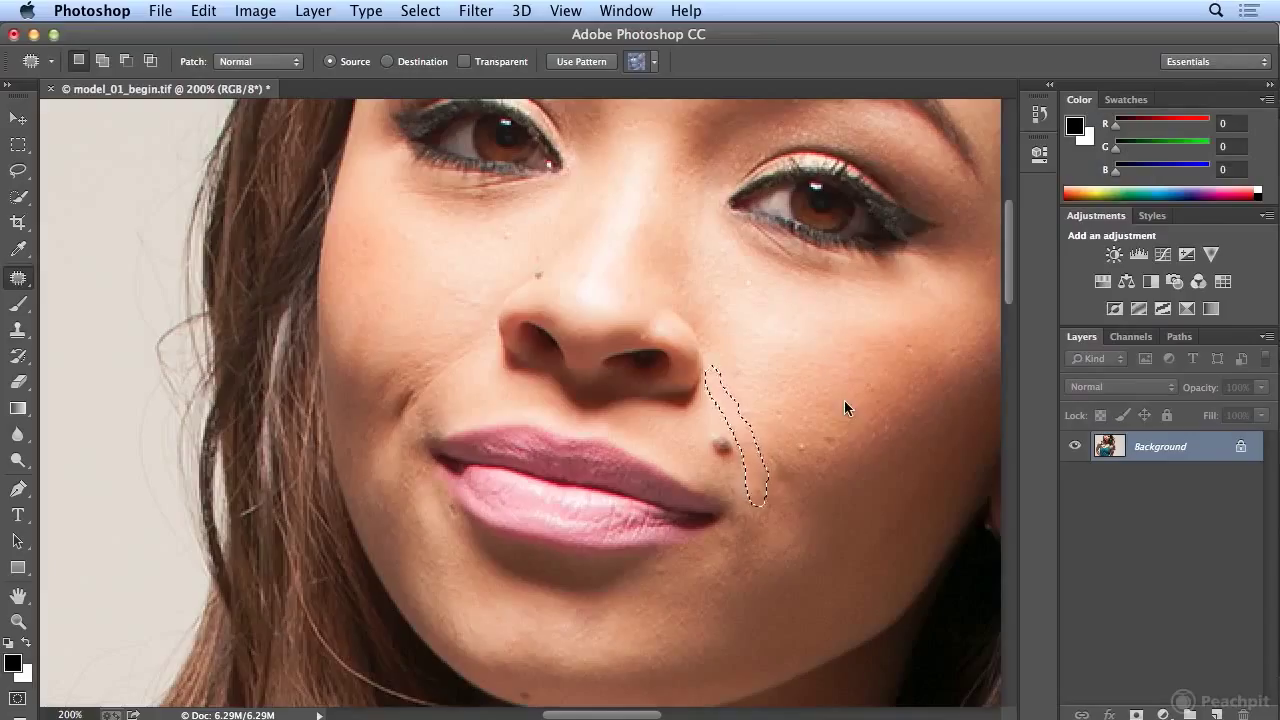
key("super+d")
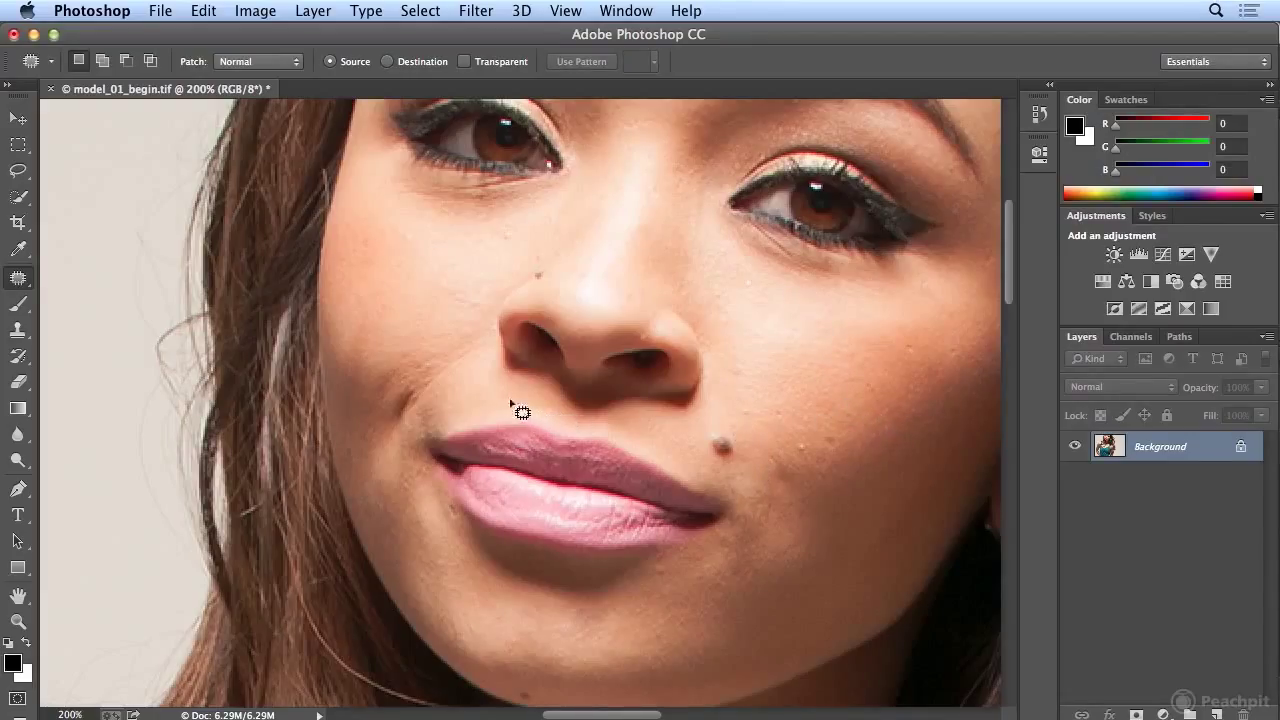
Patch the smile line on the cheek opposite the mole with smooth skin from higher on that cheek, and deselect
mouse_move(489, 352)
left_mouse_down()
mouse_move(411, 421)
mouse_move(432, 379)
mouse_move(483, 337)
mouse_move(486, 358)
left_mouse_up()
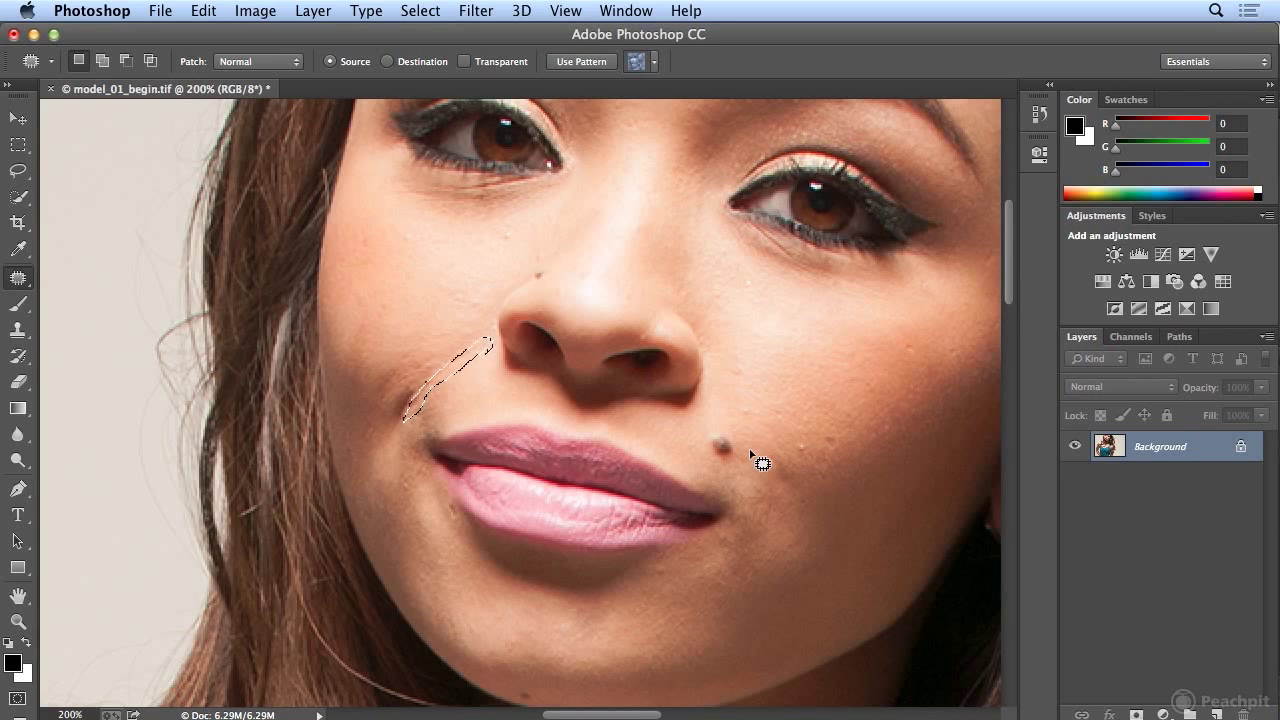
scroll(742, 452, "up", 3)
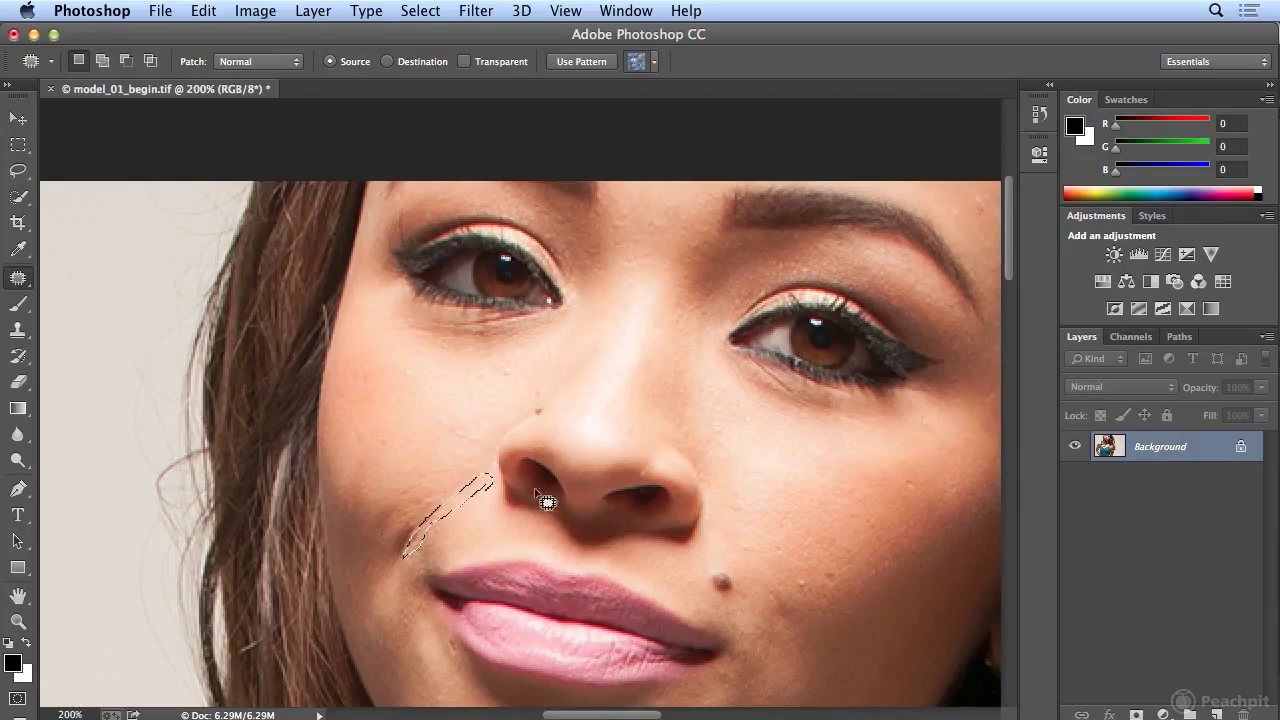
left_click_drag(470, 500, 442, 408)
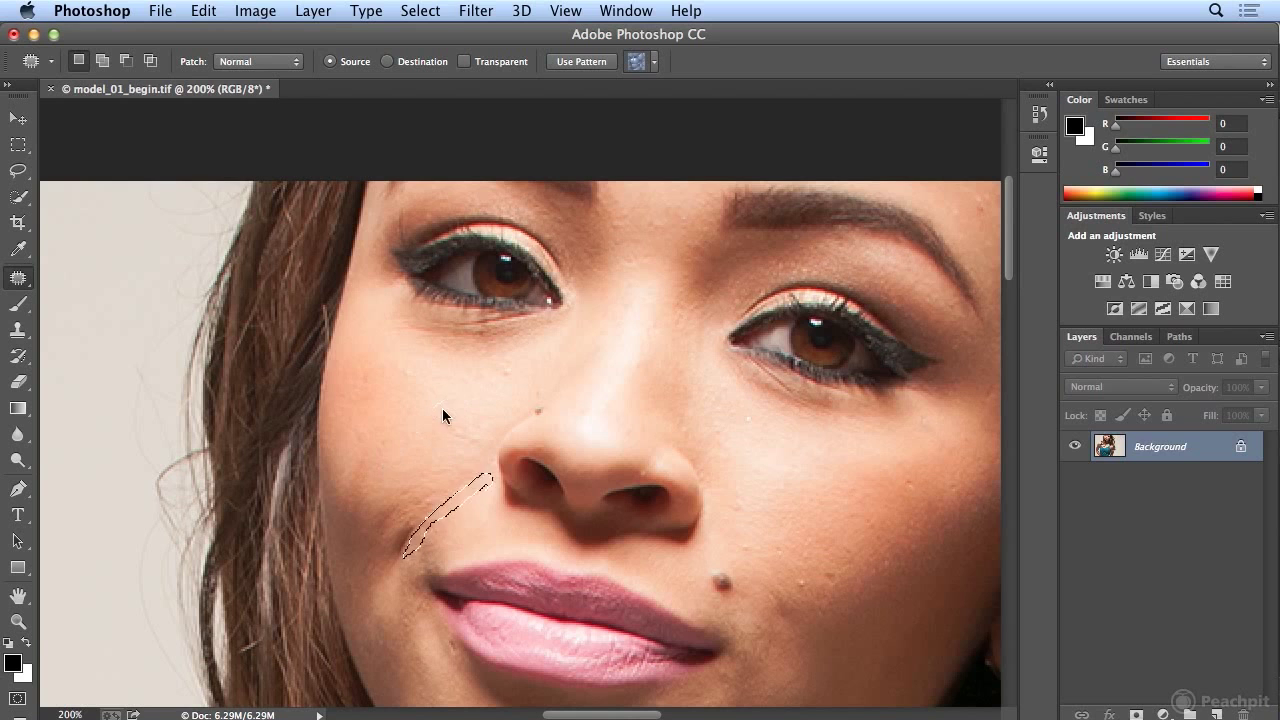
key("super+d")
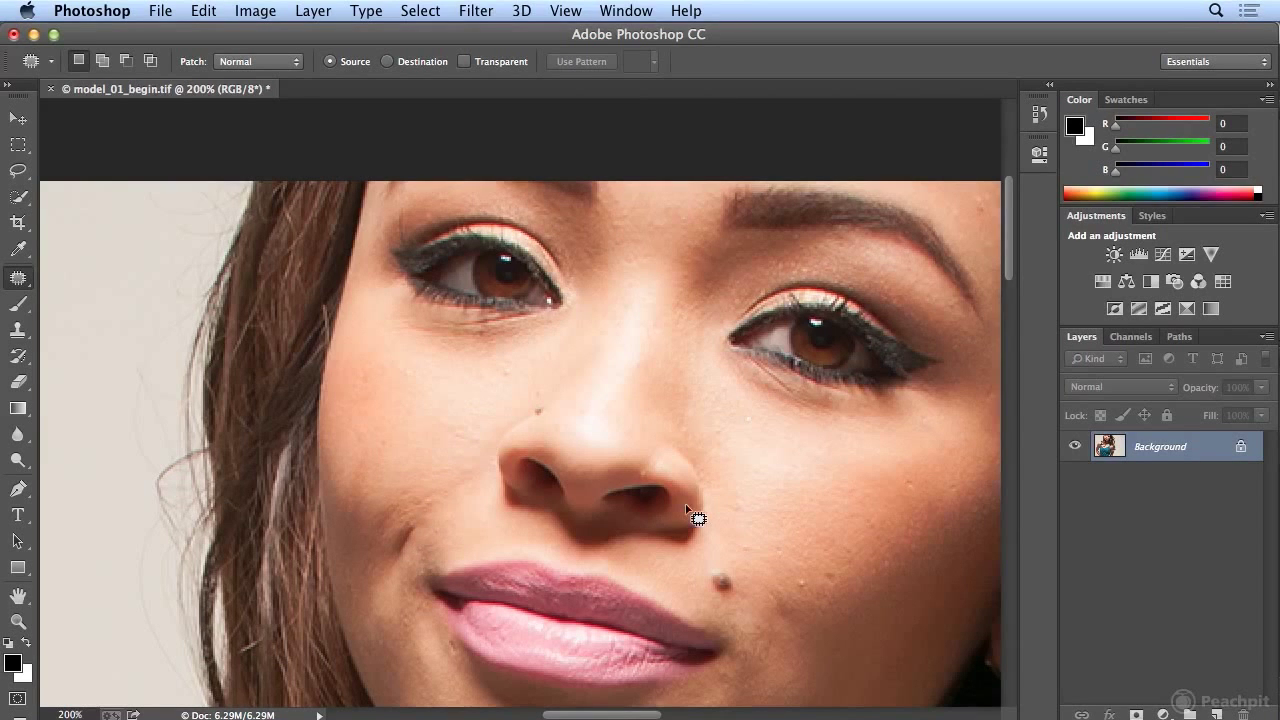
Patch the creases across the neck below the chin with smoother neck skin in two passes, and clear the selection
scroll(692, 516, "down", 3)
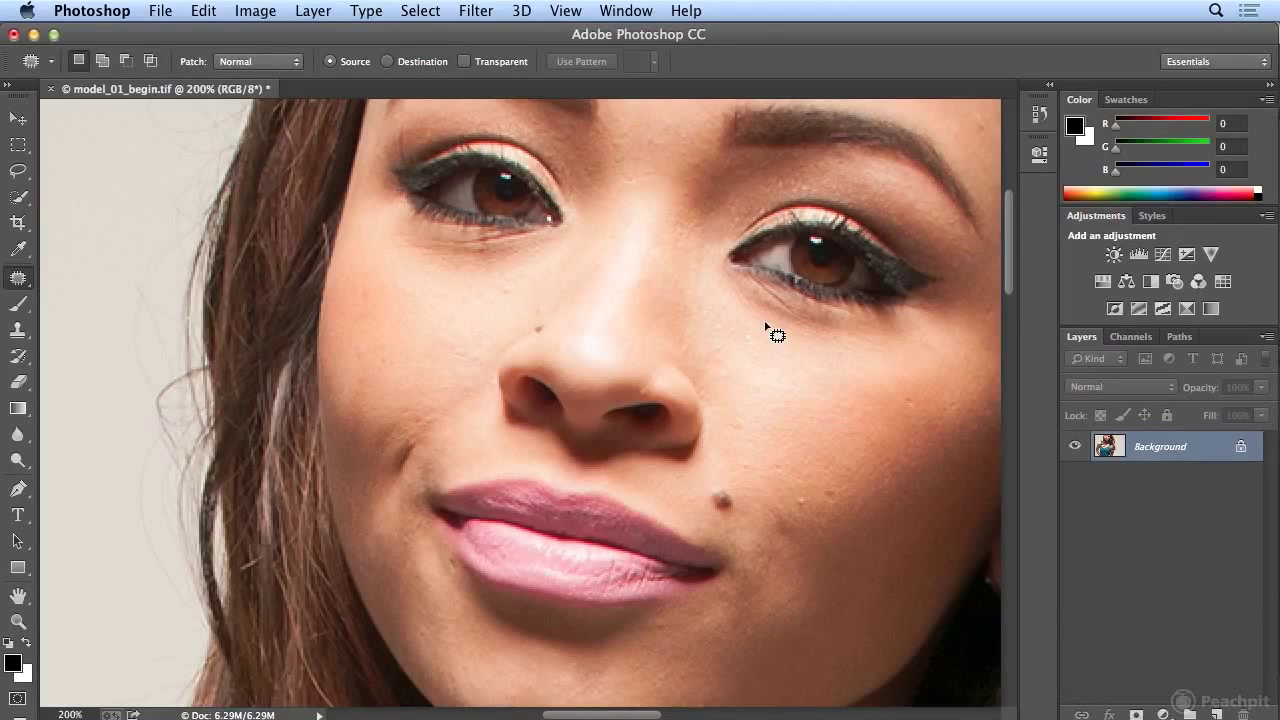
scroll(773, 333, "down", 10)
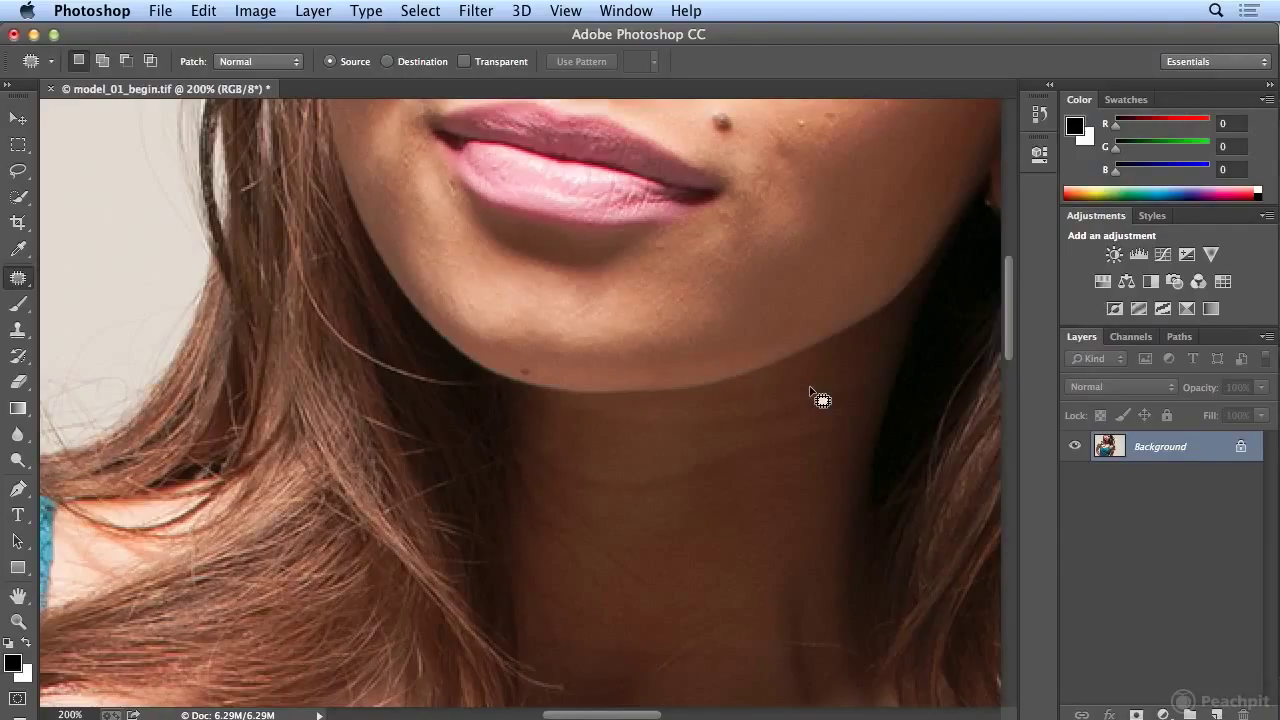
mouse_move(860, 374)
left_mouse_down()
mouse_move(812, 396)
mouse_move(560, 418)
mouse_move(757, 436)
mouse_move(834, 408)
mouse_move(862, 391)
mouse_move(860, 376)
mouse_move(818, 438)
mouse_move(820, 479)
left_mouse_up()
key("super+d")
mouse_move(682, 455)
left_mouse_down()
mouse_move(558, 478)
mouse_move(616, 494)
mouse_move(693, 490)
mouse_move(813, 473)
mouse_move(838, 453)
mouse_move(844, 427)
mouse_move(800, 428)
mouse_move(800, 446)
mouse_move(797, 428)
left_mouse_up()
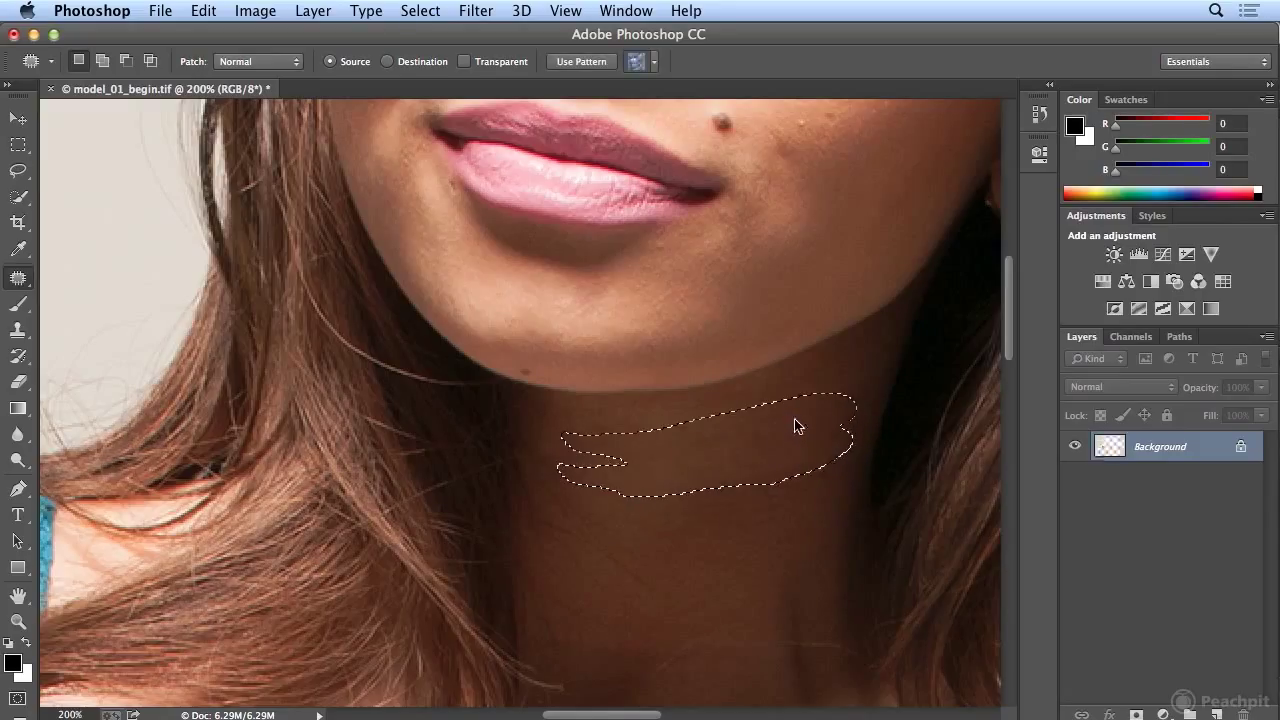
left_click(864, 432)
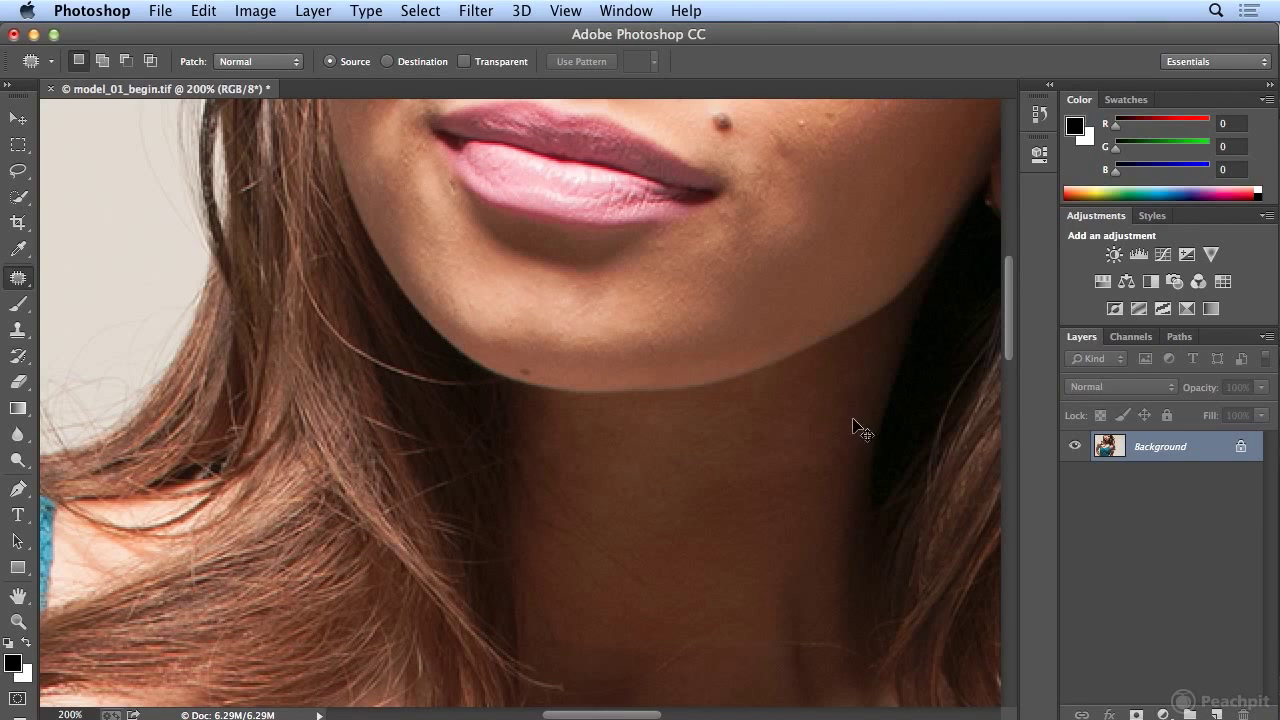
View the face at 100% and compare the Open history state with the latest retouched state in an enlarged history list
key("super+minus")
key("super+minus")
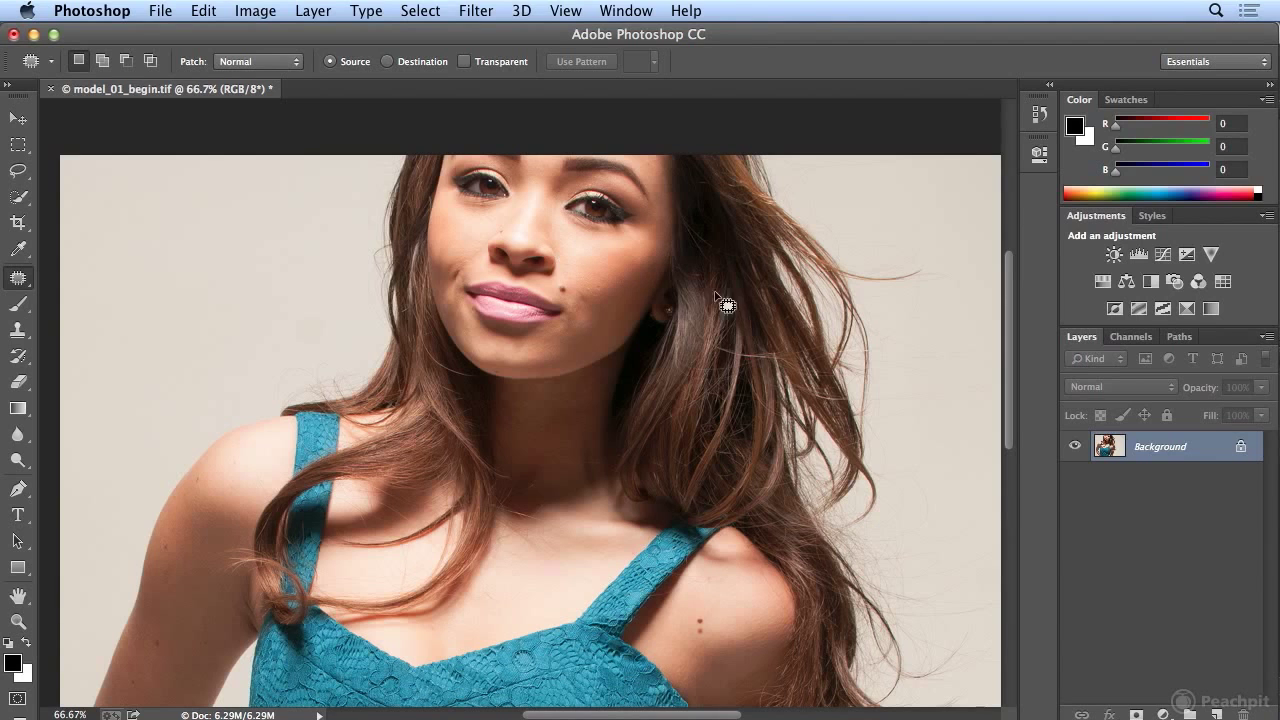
key("super+plus")
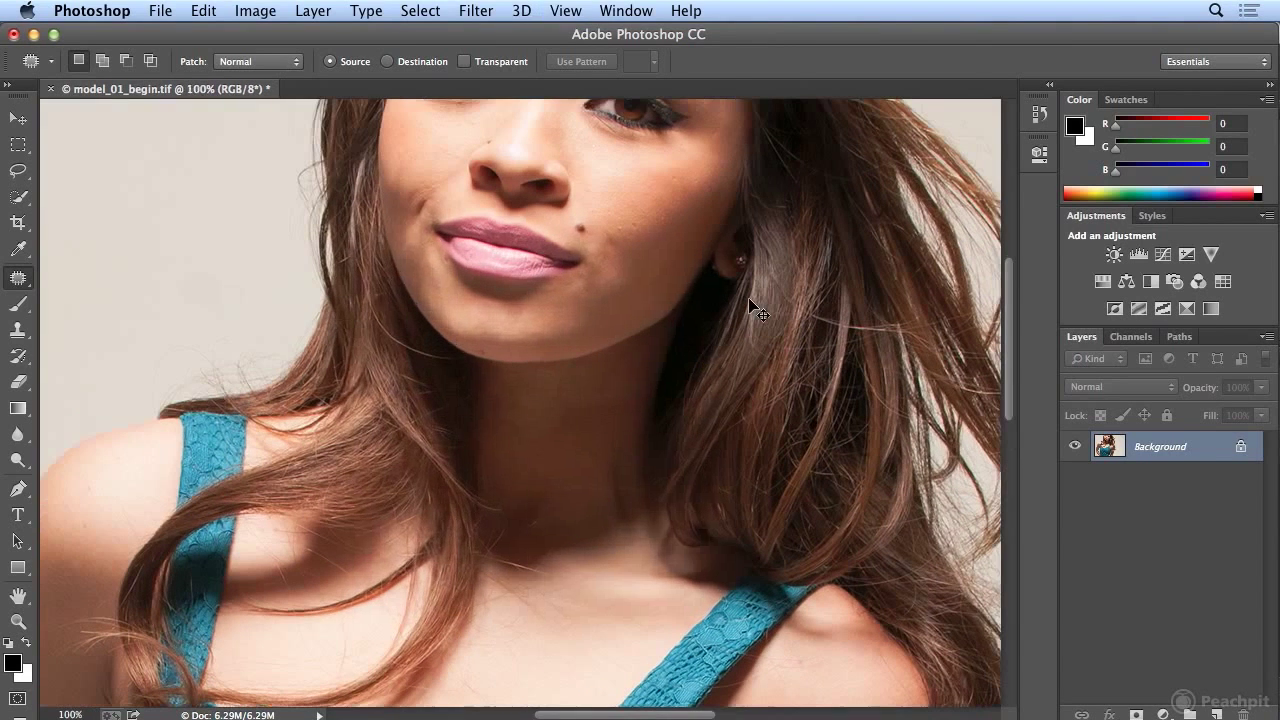
scroll(760, 312, "up", 5)
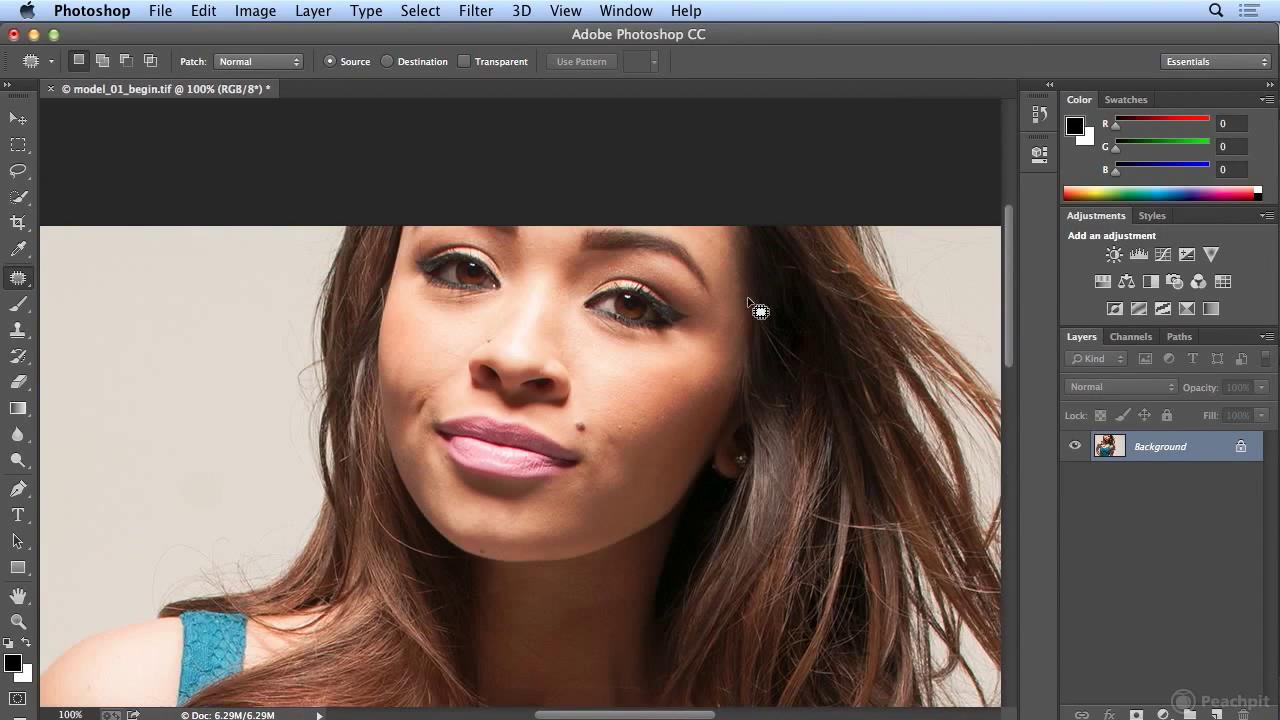
scroll(760, 312, "down", 1)
scroll(760, 312, "down", 1)
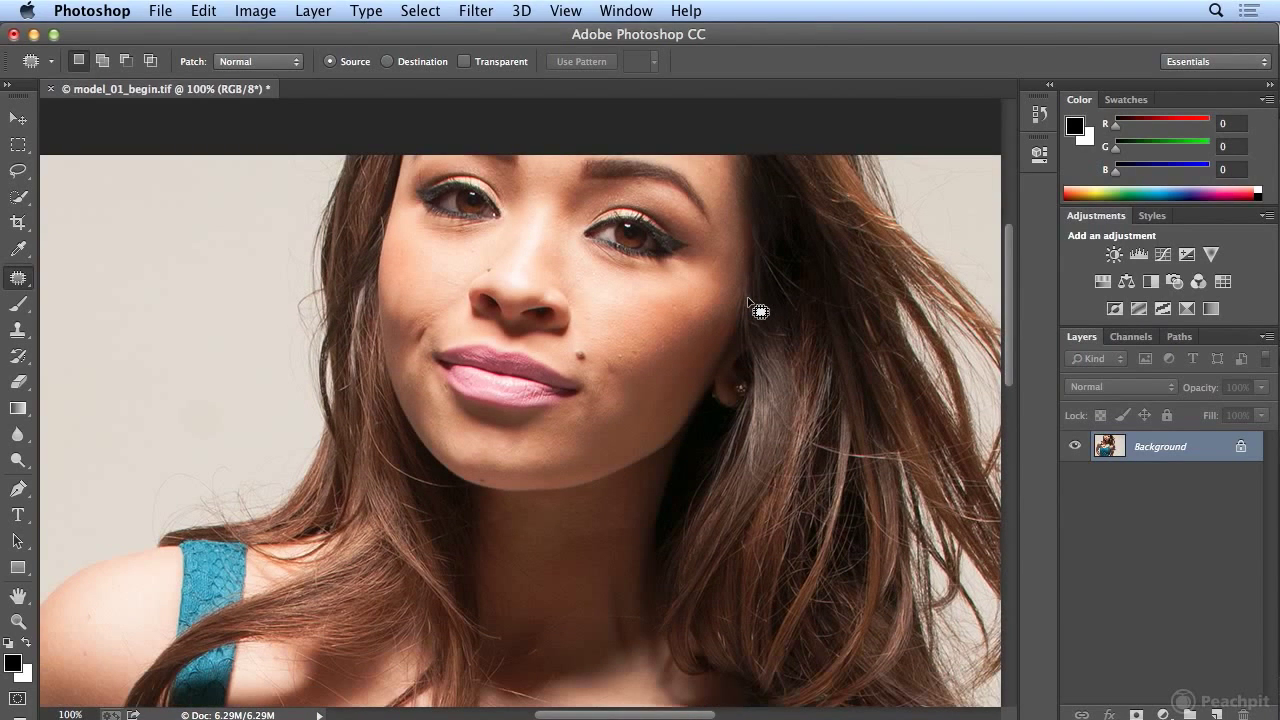
left_click(1039, 116)
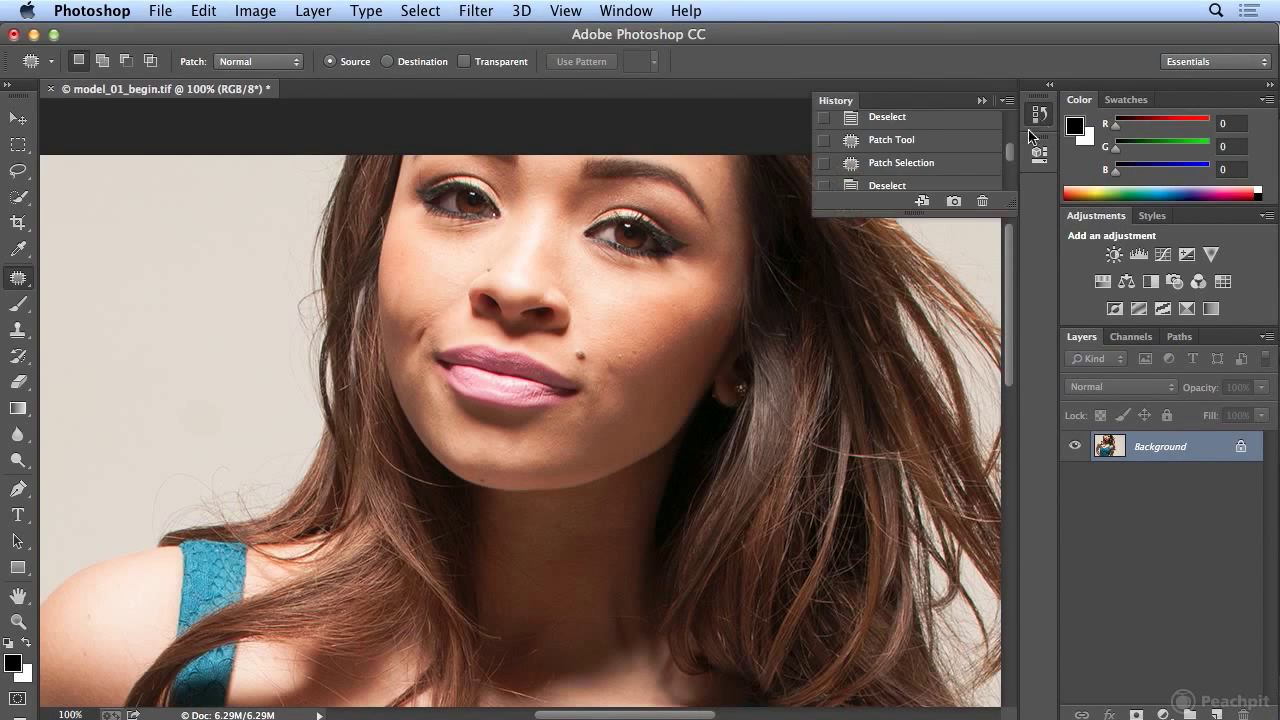
left_click_drag(1006, 204, 986, 565)
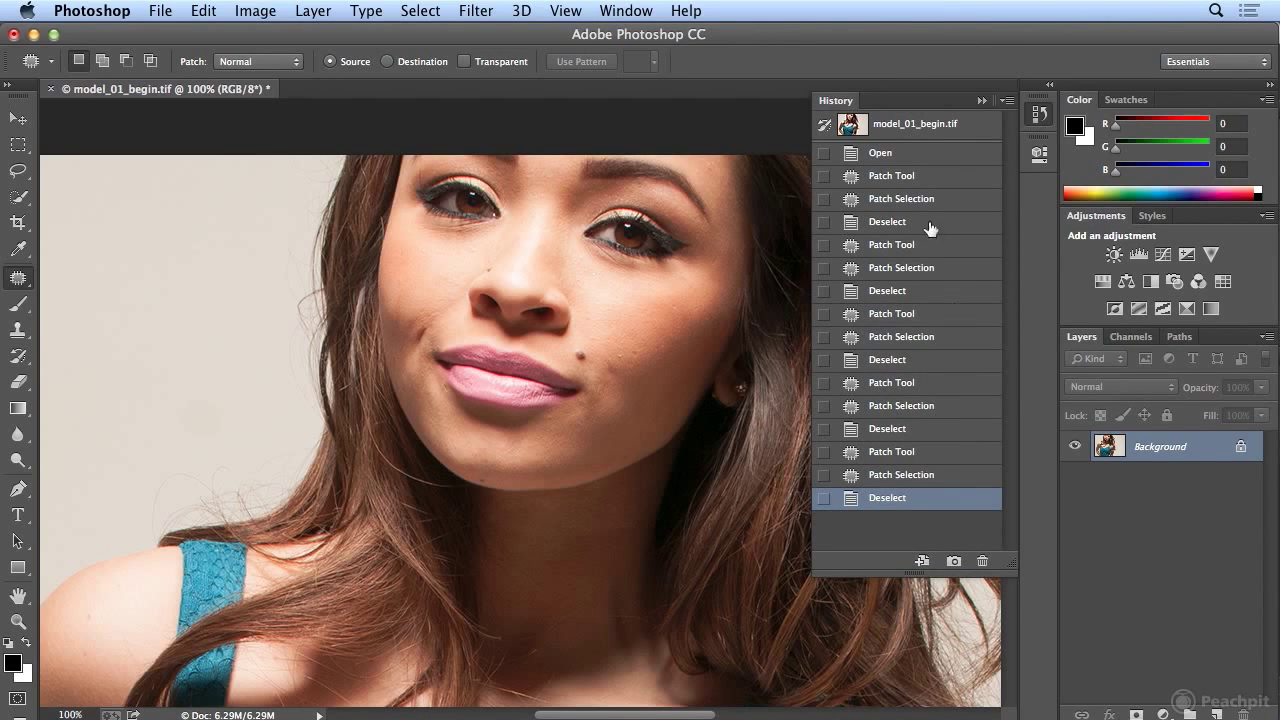
left_click(899, 158)
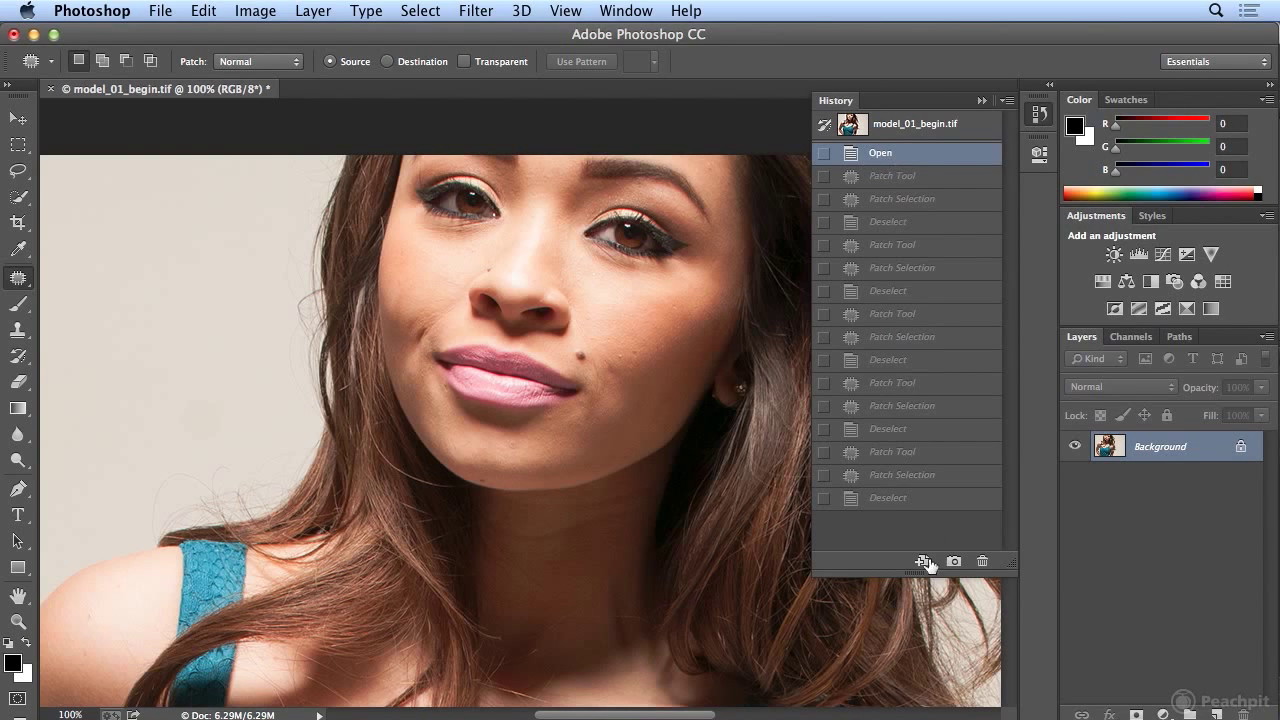
left_click(912, 499)
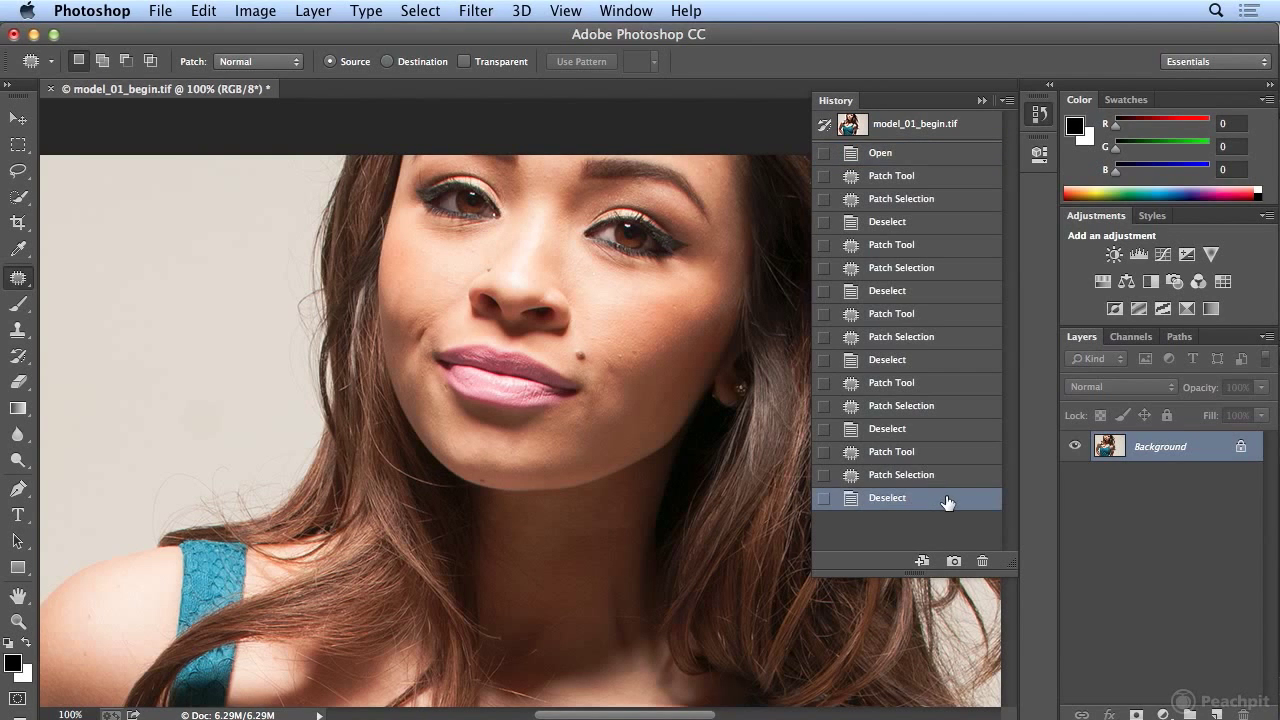
Try patching a small oval area on the shadowed side of the neck, stepping back before the patch and clearing its selection
mouse_move(628, 515)
left_mouse_down()
mouse_move(565, 537)
mouse_move(619, 546)
mouse_move(645, 515)
mouse_move(646, 563)
left_mouse_up()
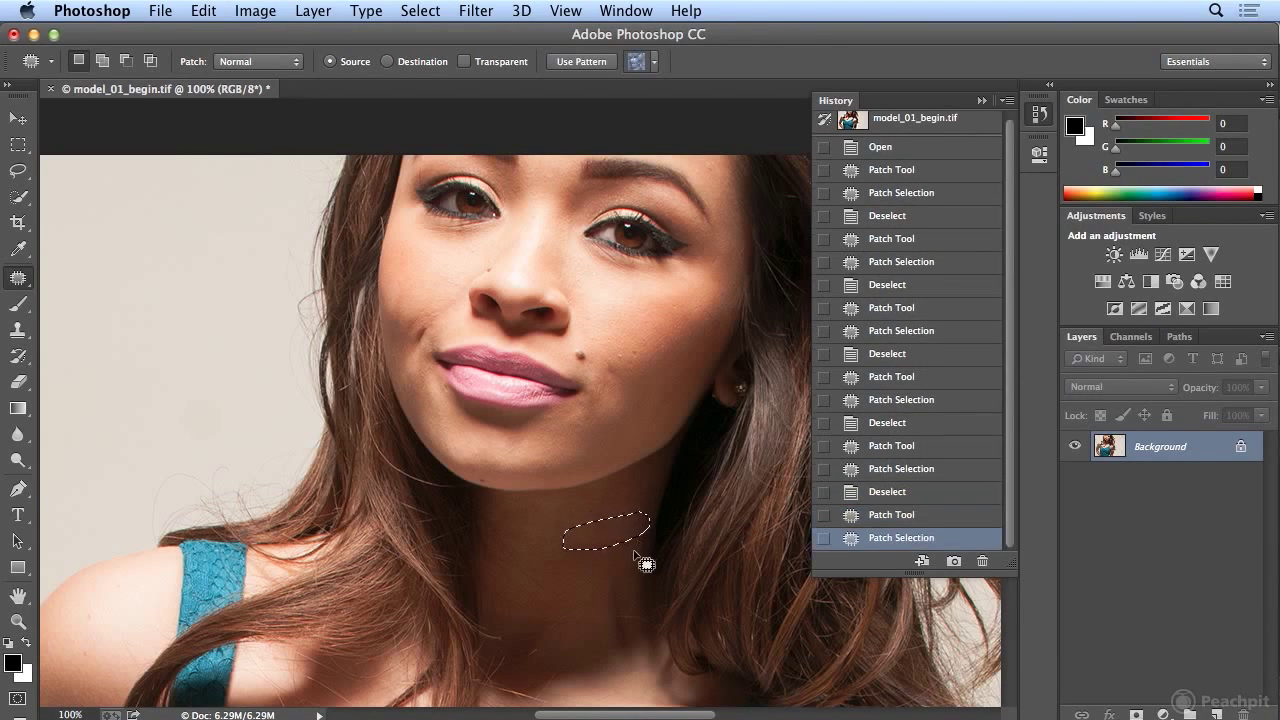
key("super+d")
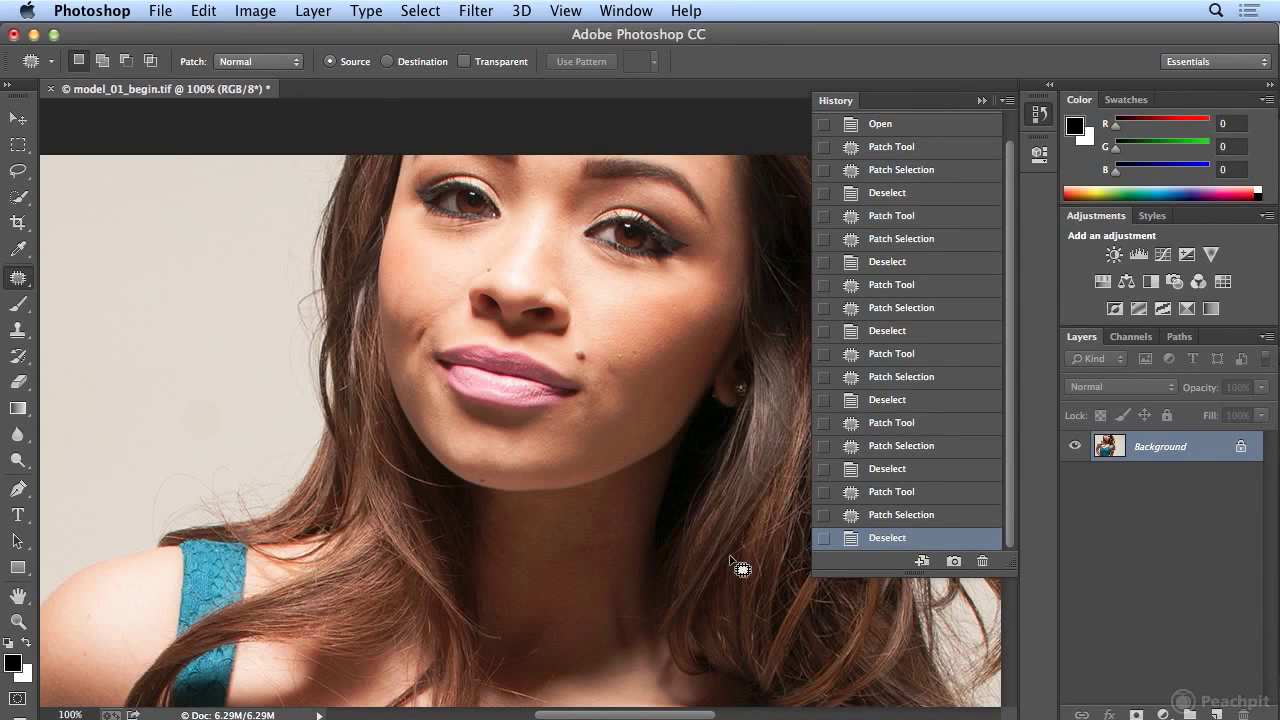
left_click(205, 11)
left_click(250, 72)
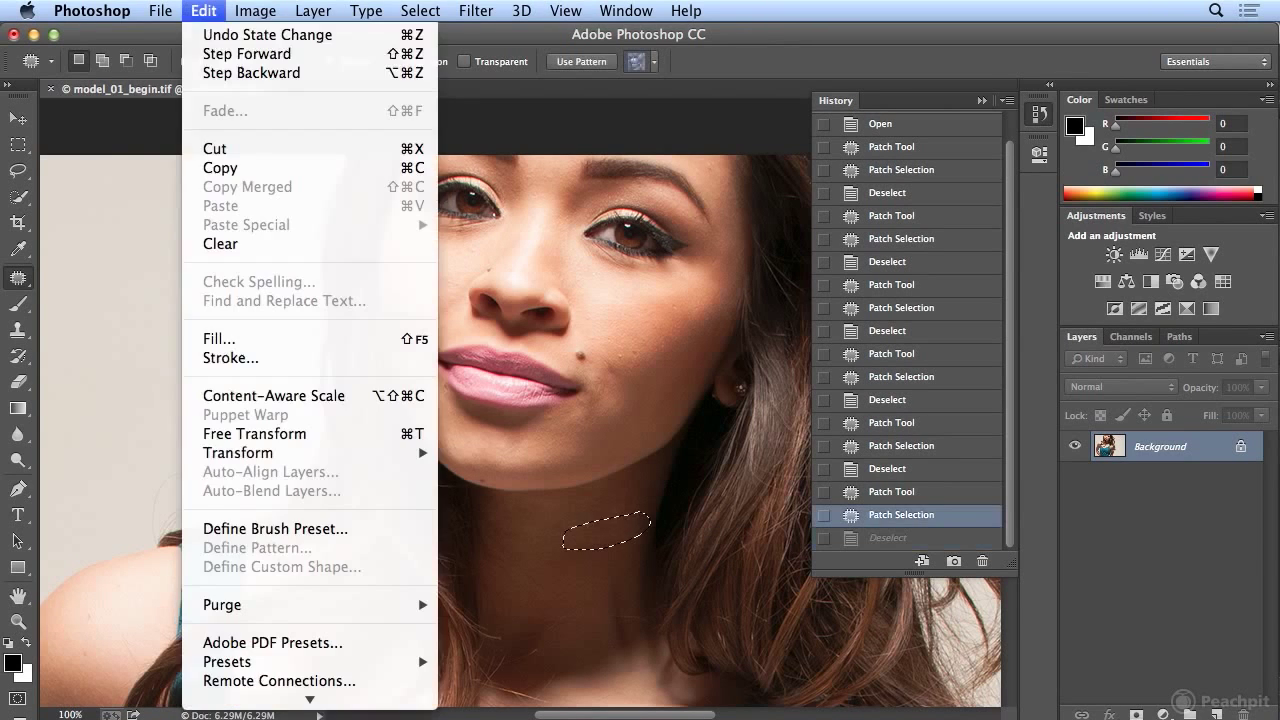
left_click(245, 73)
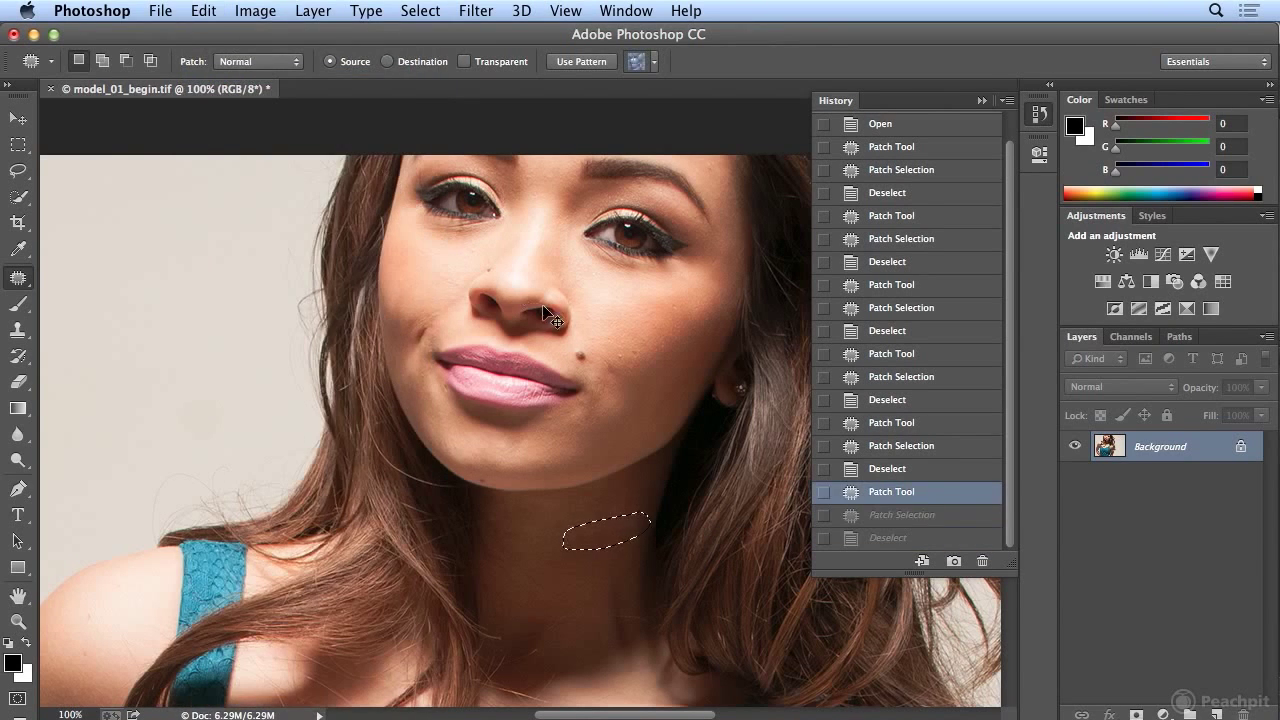
key("super+d")
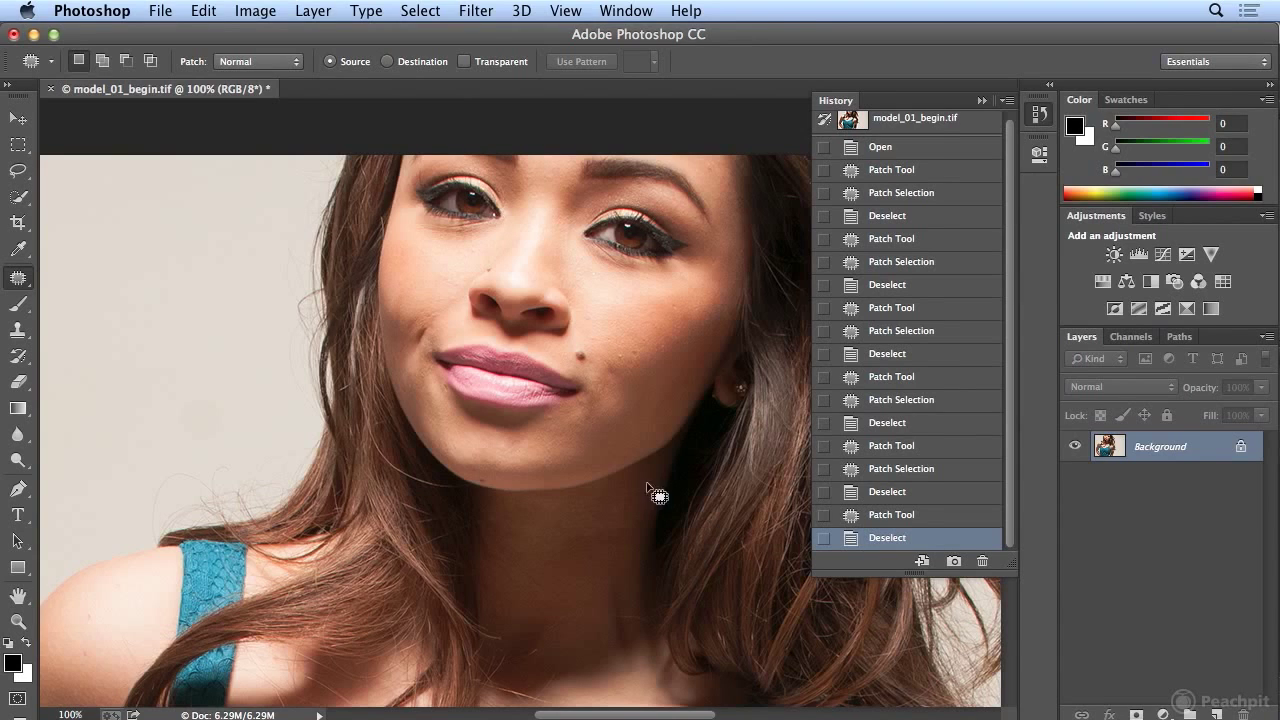
Compare the Open history state with the final Deselect state once more and close the history list
left_click(922, 148)
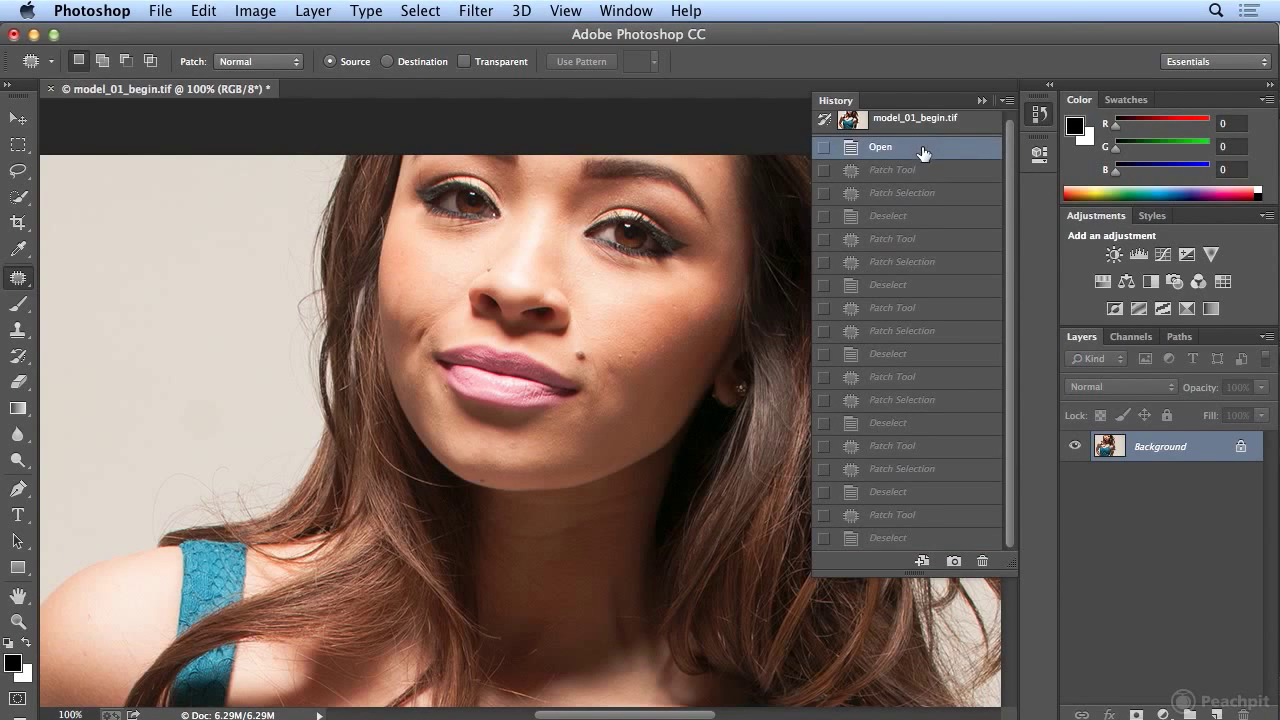
left_click(898, 546)
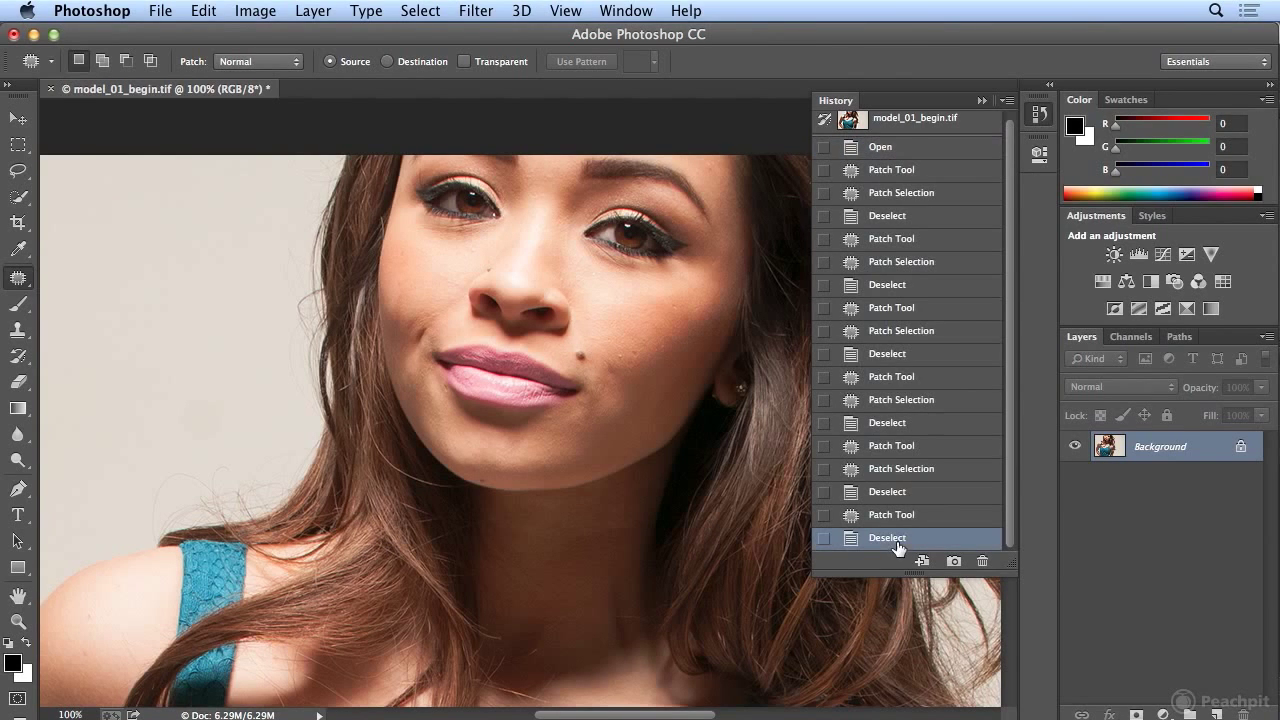
left_click(1040, 114)
Bring up the group of healing tools that contains the Patch Tool
left_click(27, 279)
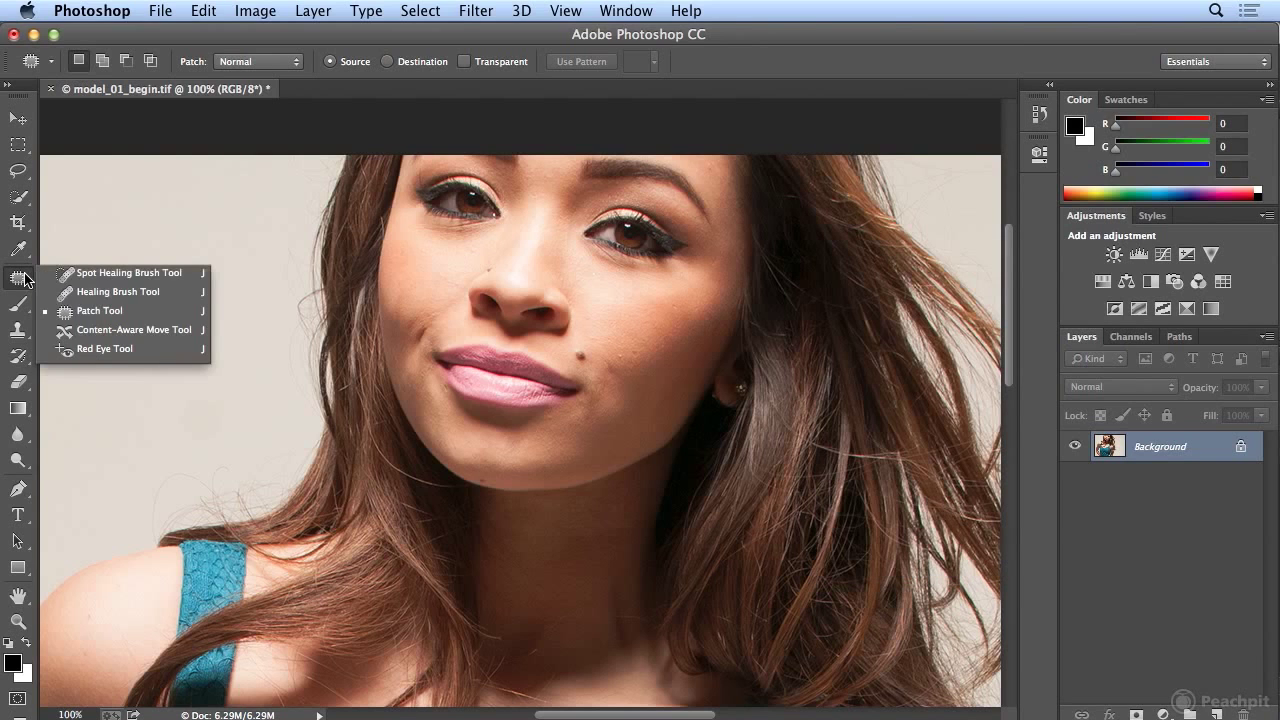